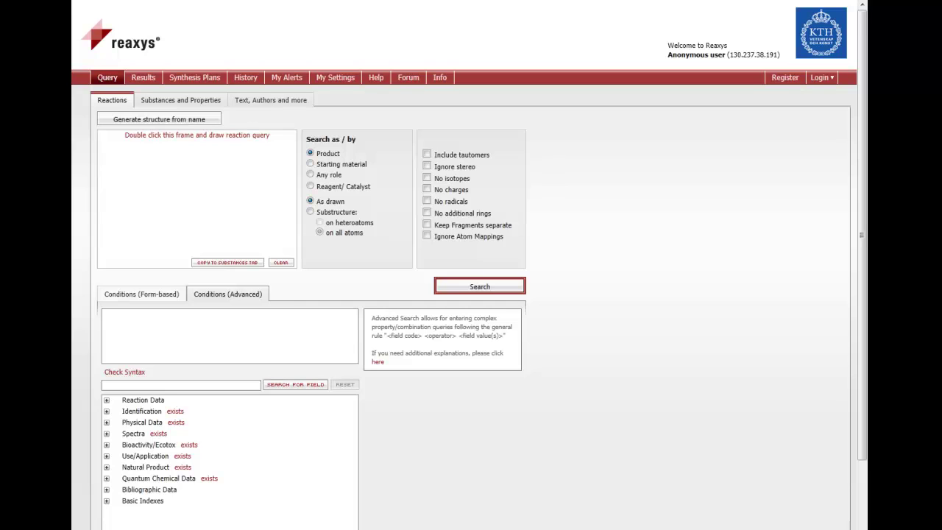
- Switch from the reaction query to the Substances and Properties query form
left_click(178, 107)
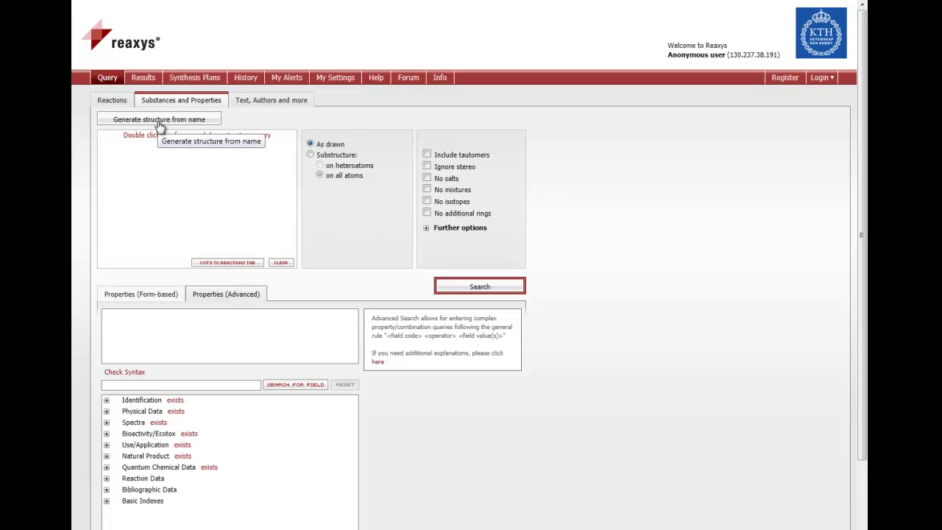
- Open the empty structure editor with Carbon as the drawing atom, briefly viewing the periodic table
double_click(205, 215)
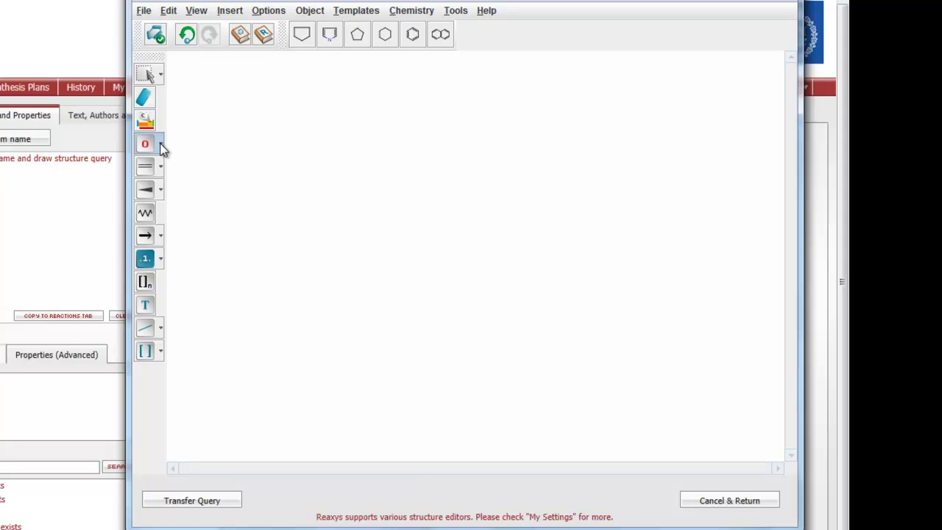
left_click(161, 144)
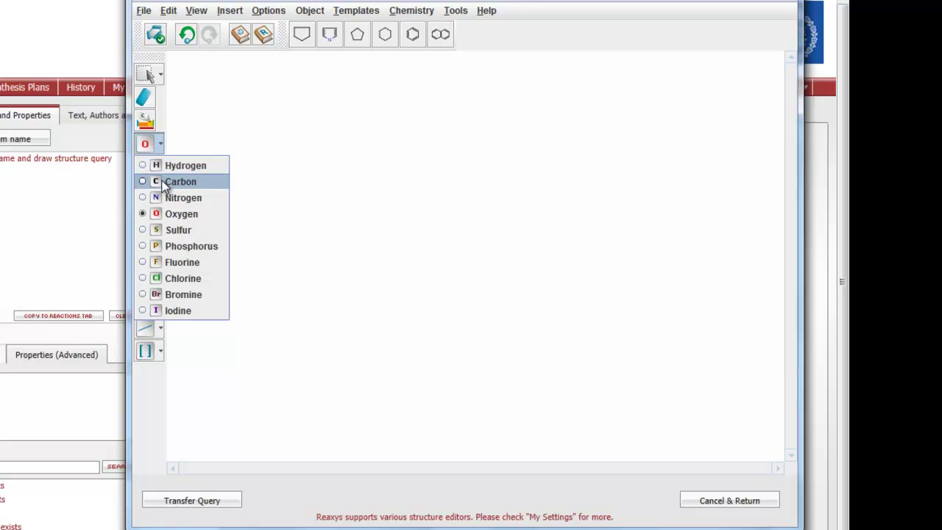
left_click(181, 182)
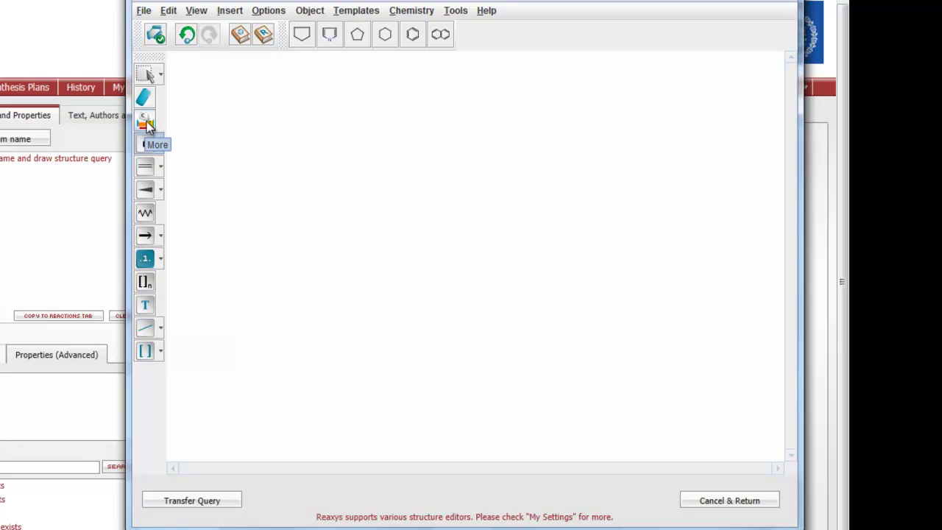
left_click(147, 127)
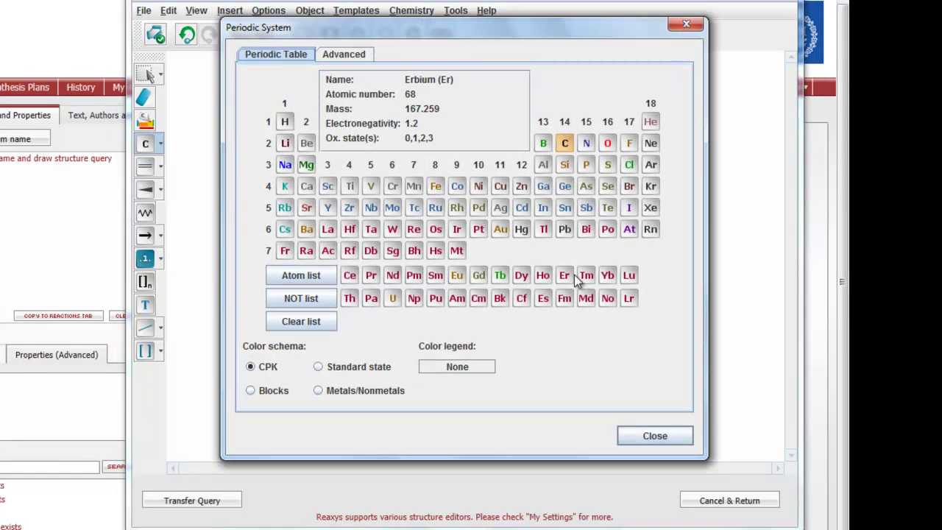
key("Escape")
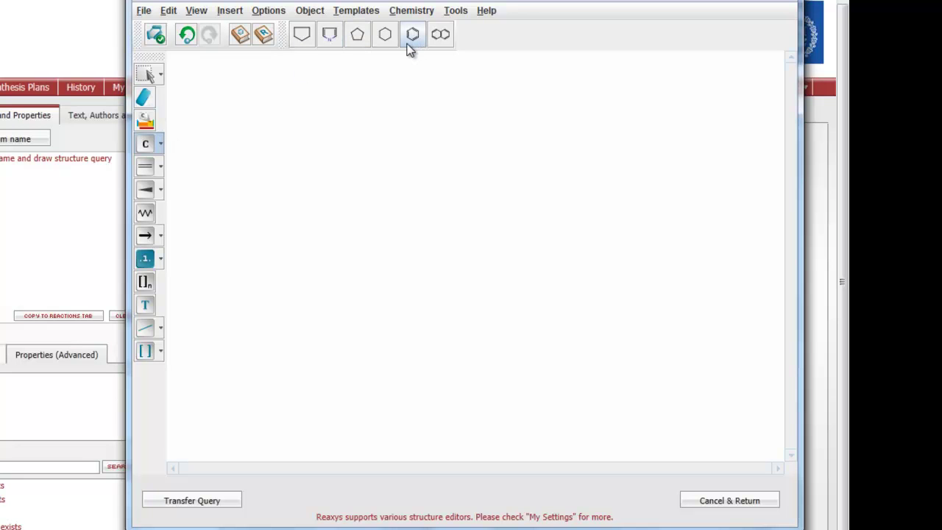
- Draw the carbon chain and attach oxygen atoms to its end carbon
left_click(160, 143)
left_click(154, 180)
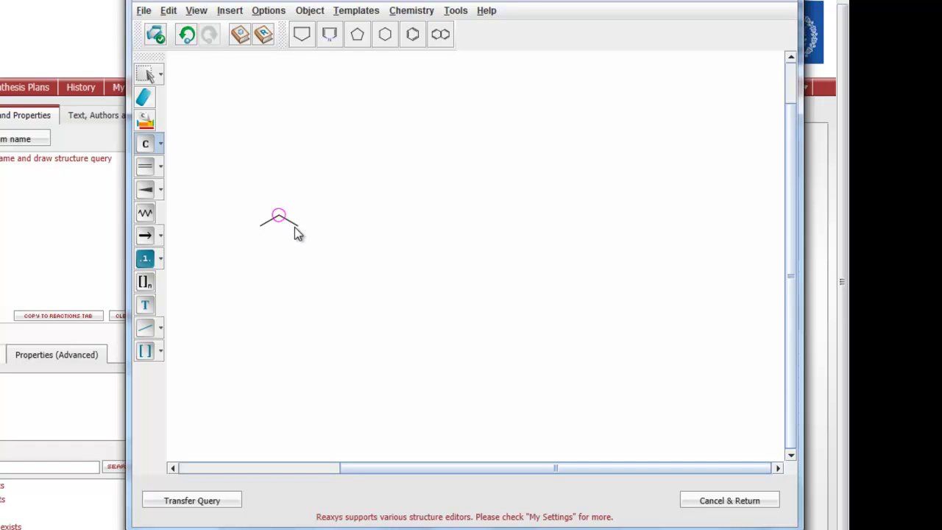
left_click(160, 144)
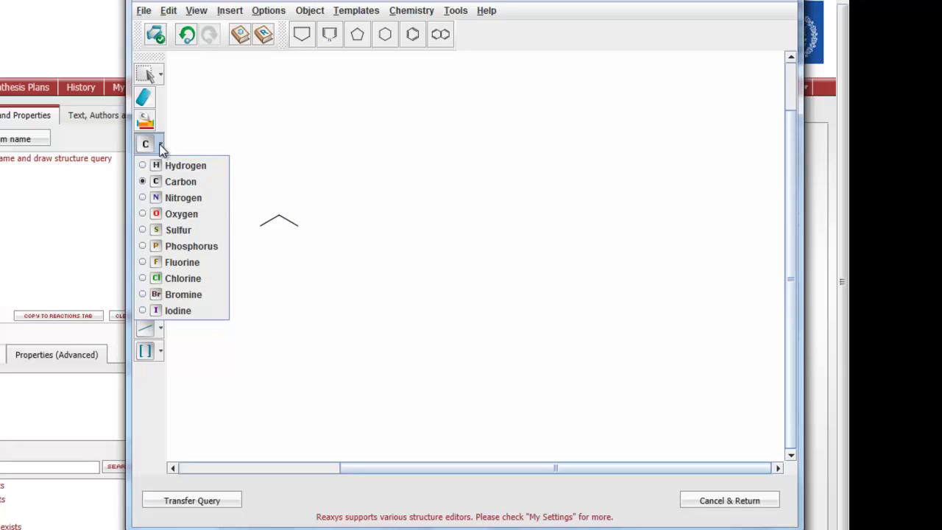
left_click(169, 215)
mouse_move(298, 228)
left_mouse_down()
mouse_move(298, 246)
mouse_move(312, 215)
left_mouse_up()
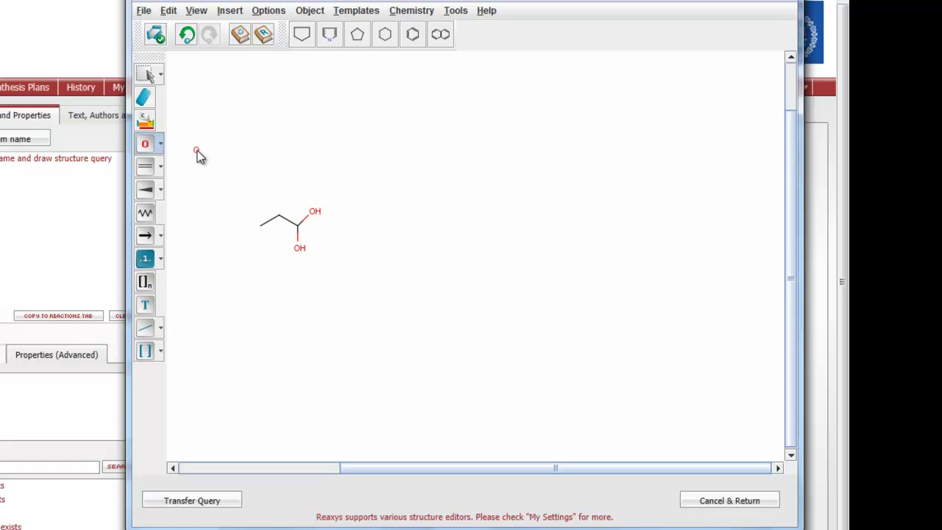
- Make the lower C=O a double bond and extend the other oxygen into an ethyl ester
left_click(146, 169)
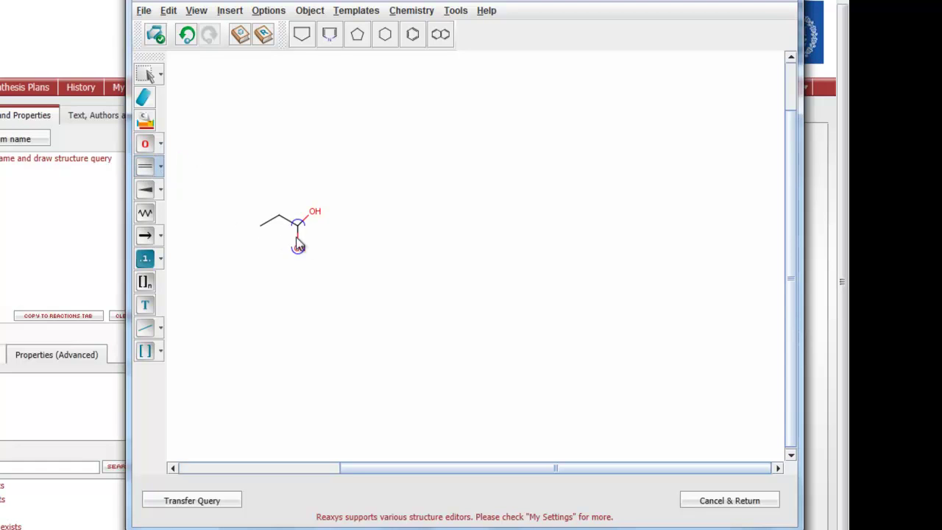
left_click(299, 243)
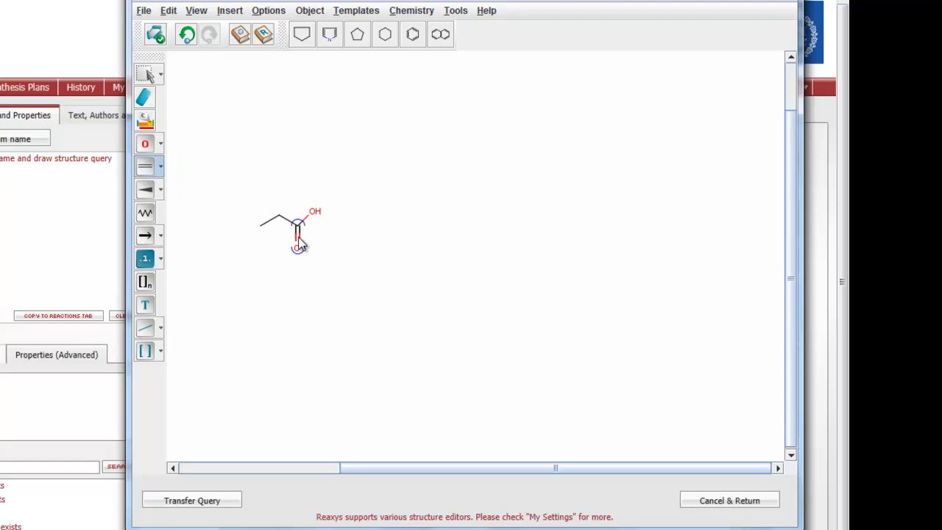
left_click(161, 146)
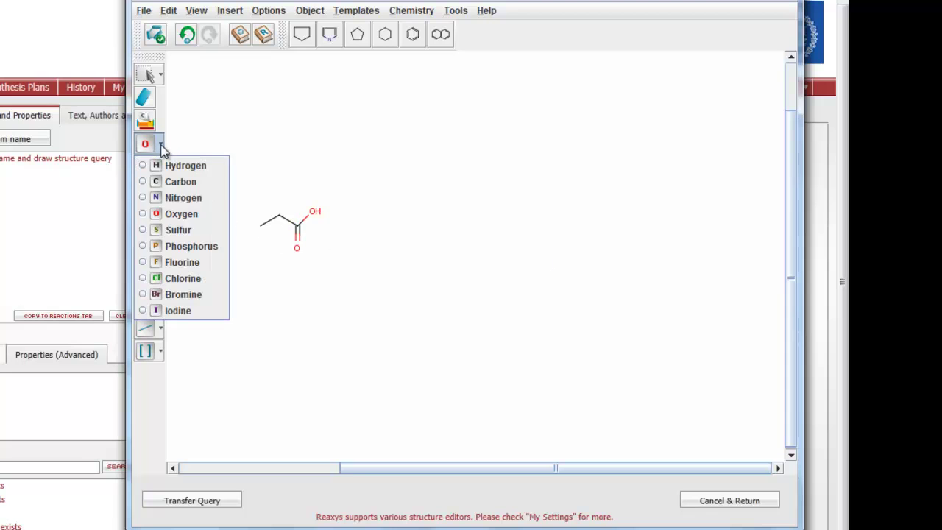
left_click(181, 181)
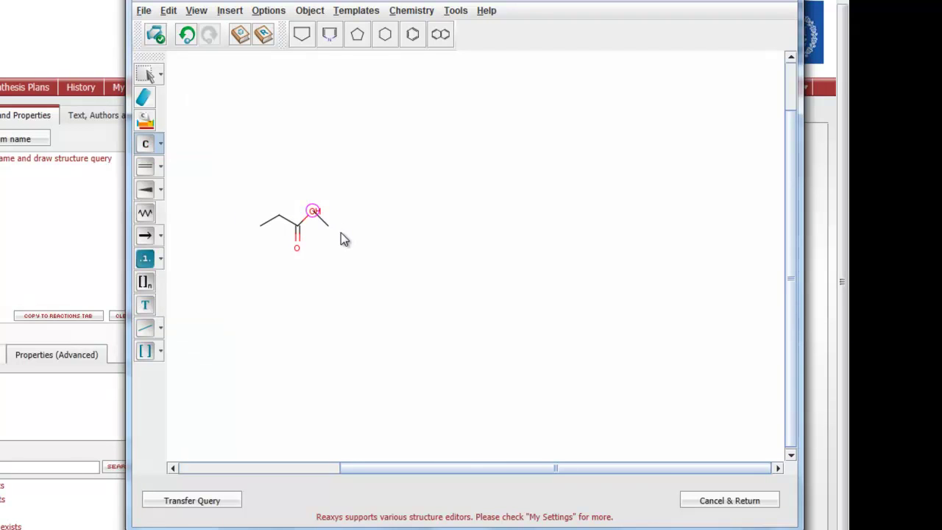
left_click_drag(341, 232, 357, 213)
- Transfer the ethyl propanoate drawing into the substance query
left_click(204, 502)
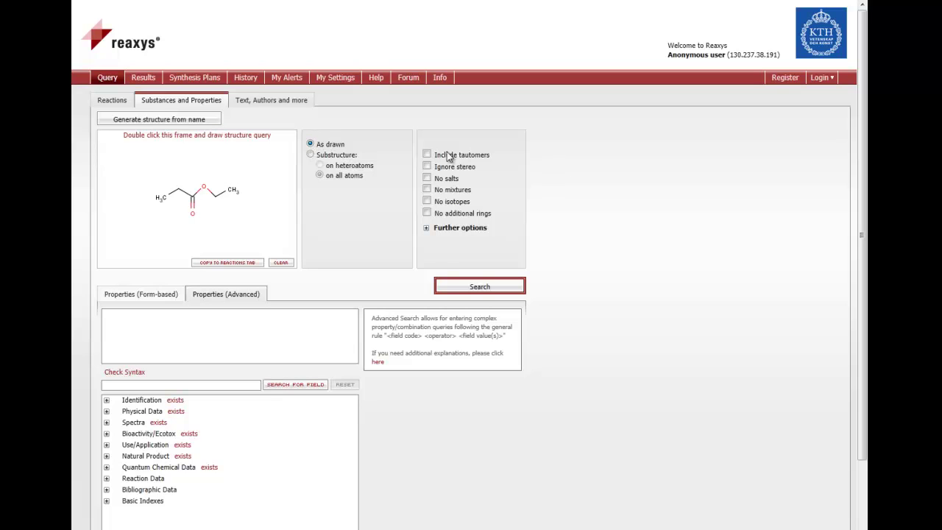
- Search the drawn structure and review the 68 matching substances, ethyl propanoate first
left_click(462, 289)
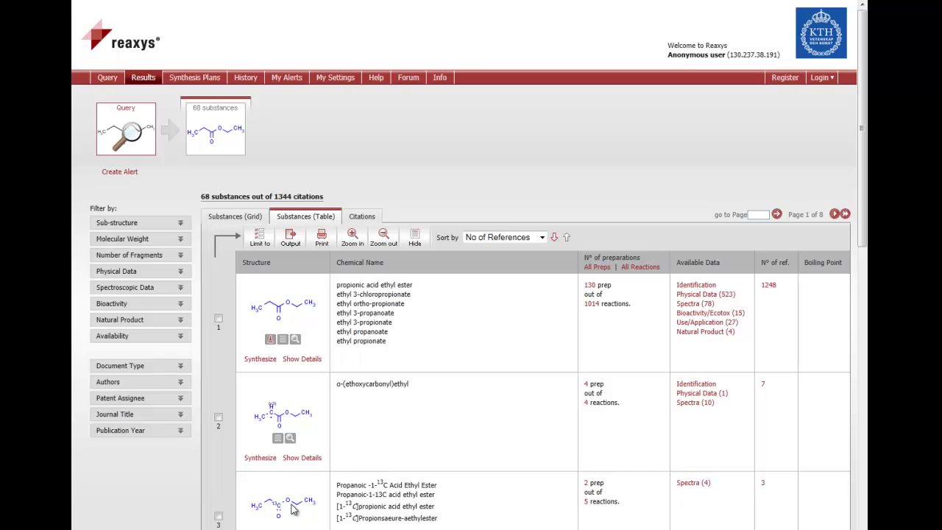
scroll(295, 508, "down", 3)
scroll(315, 459, "up", 3)
- Expand ethyl propanoate's Identification and Physical Data (523) categories in row 1
left_click(696, 287)
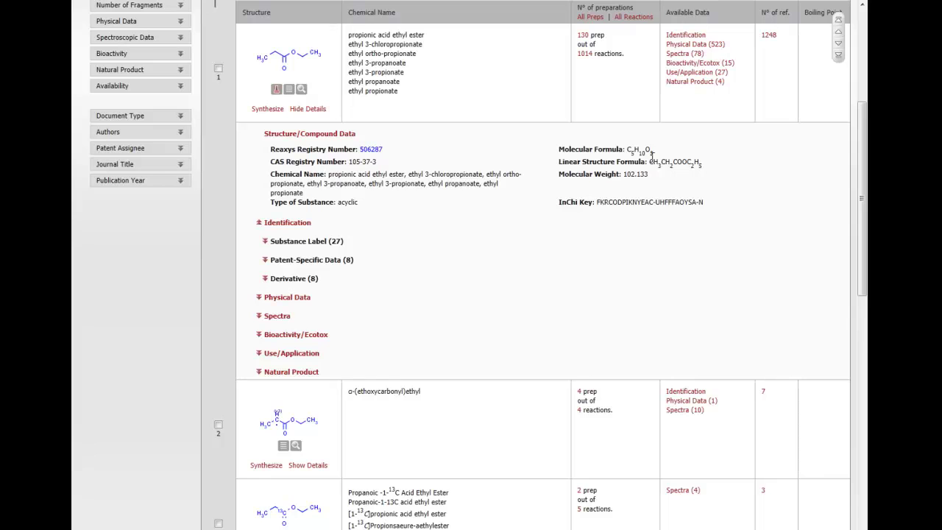
scroll(646, 189, "up", 2)
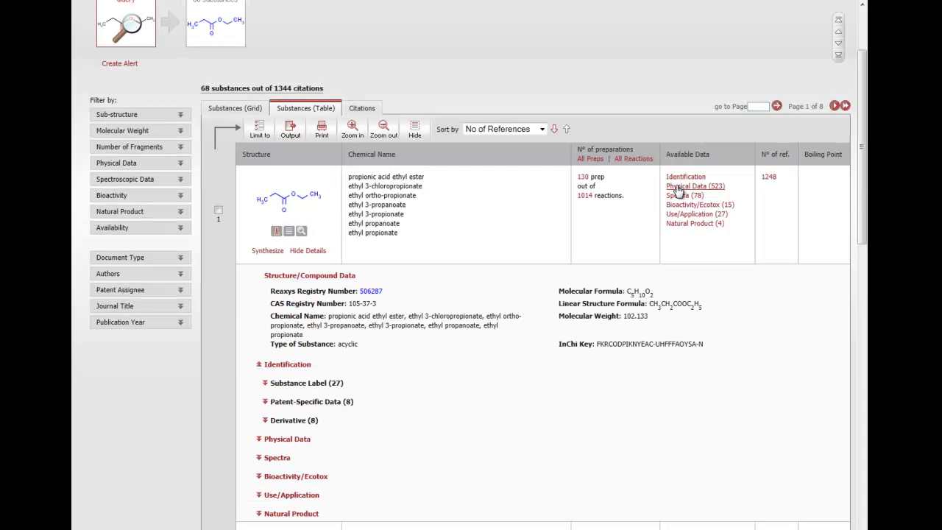
left_click(677, 187)
scroll(542, 192, "up", 1)
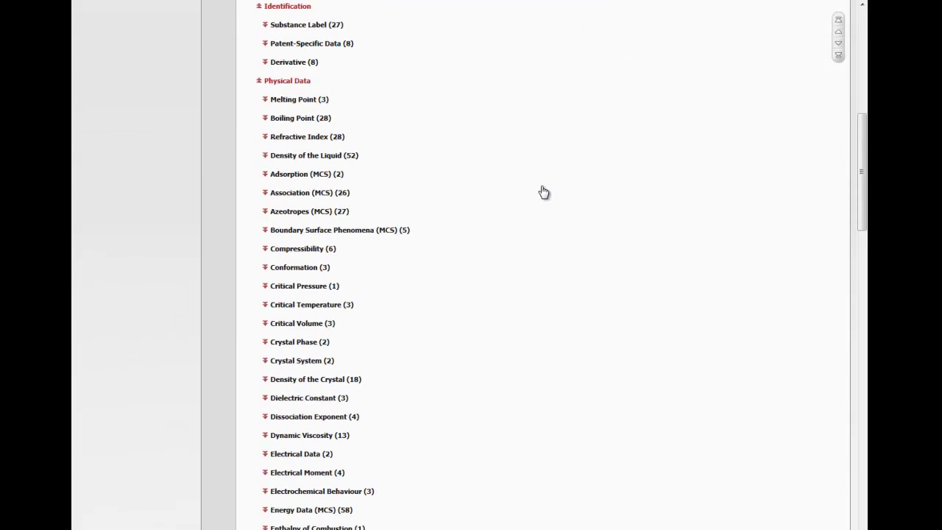
scroll(501, 223, "up", 2)
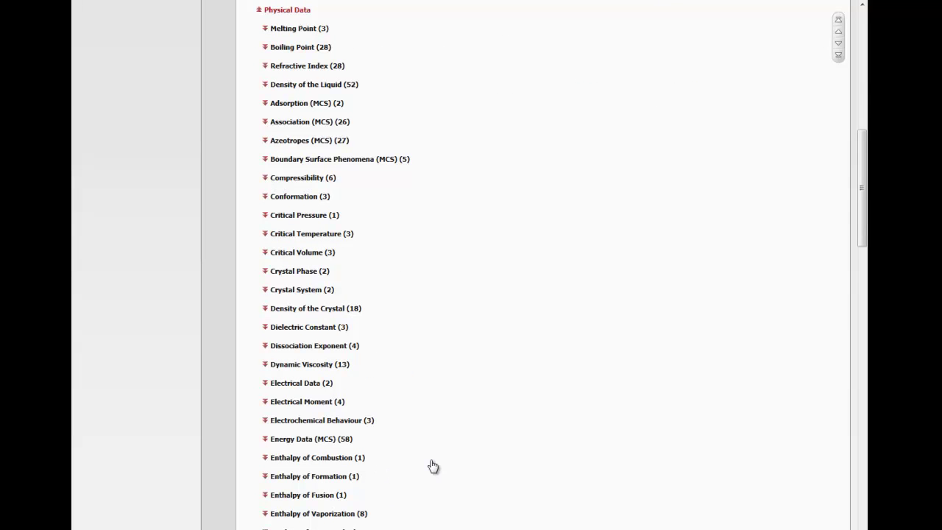
- Show the Melting Point (3) references and the NMR Spectroscopy (28) records under Spectra
left_click(299, 28)
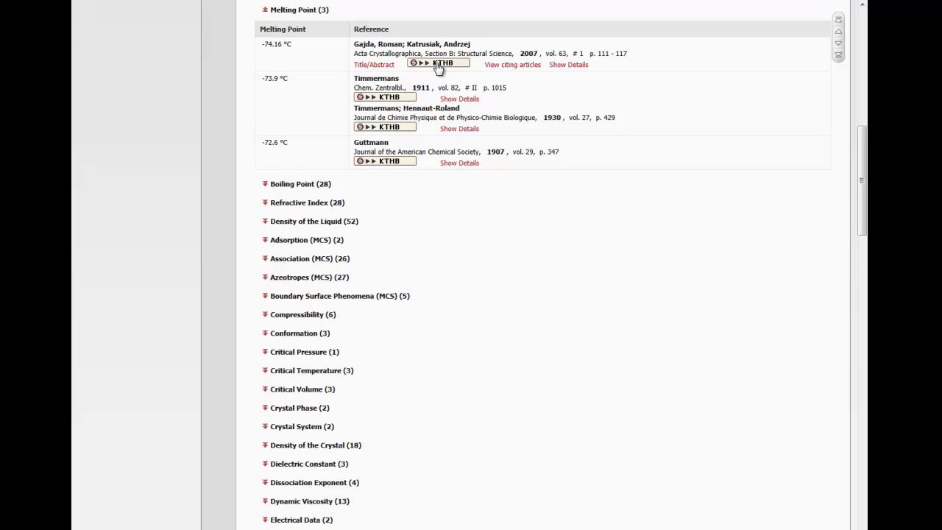
scroll(681, 105, "up", 5)
left_click(680, 103)
left_click(291, 29)
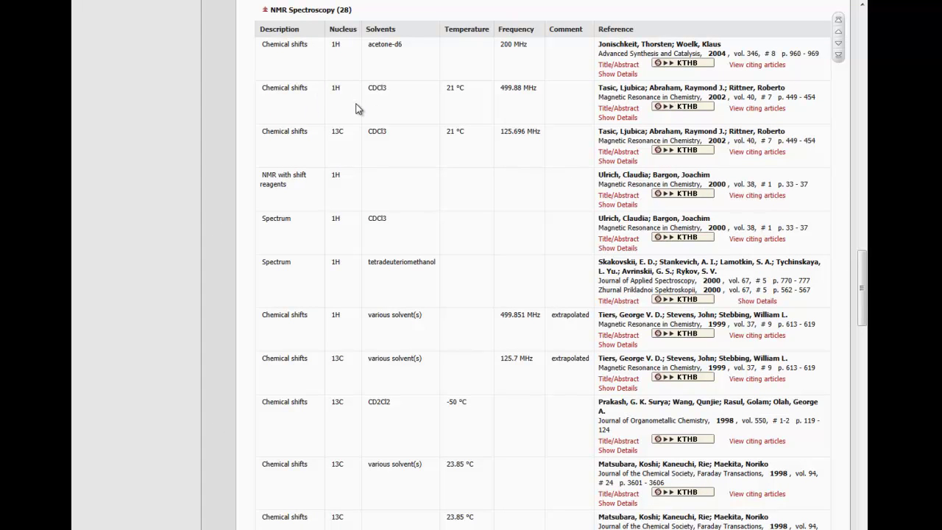
scroll(507, 166, "down", 10)
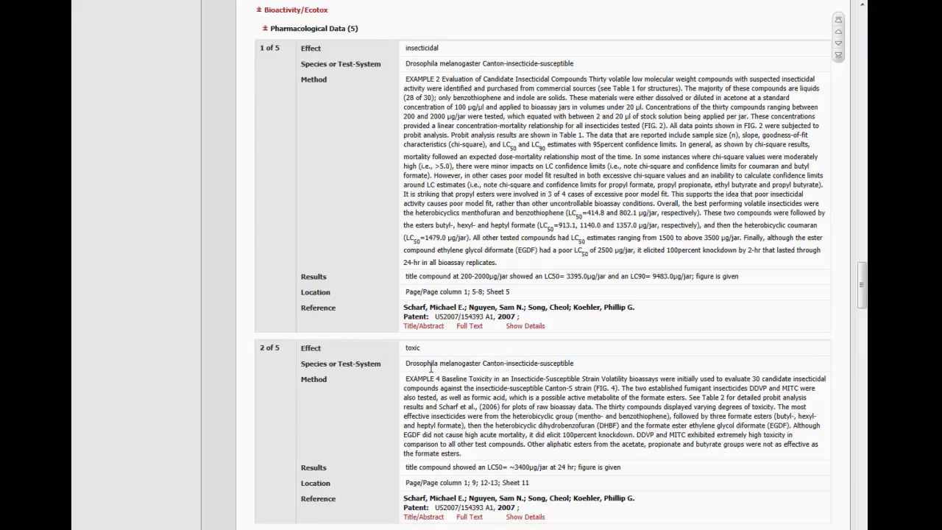
scroll(525, 374, "up", 15)
- Jump to ethyl propanoate's Bioactivity/Ecotox data entries
left_click(692, 273)
scroll(679, 274, "down", 5)
scroll(620, 251, "up", 20)
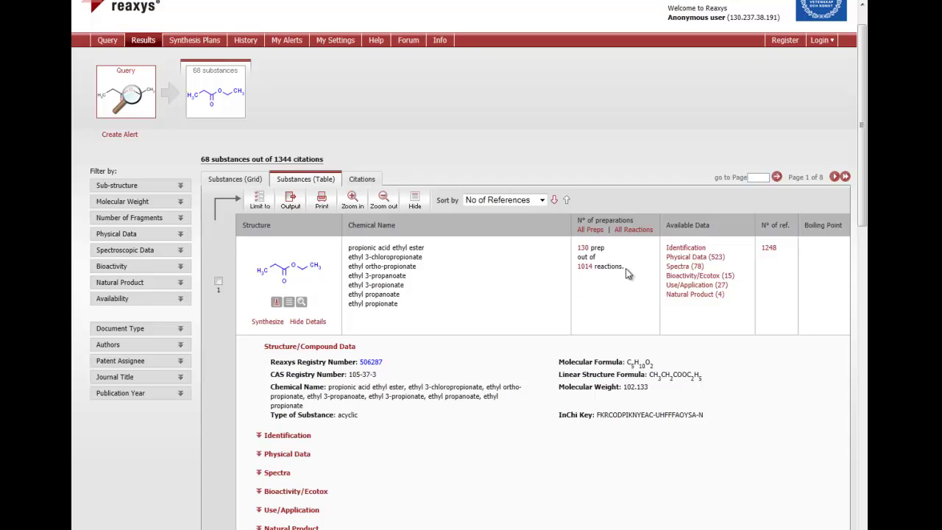
- List the 130 preparation reactions and expand all 7 remaining conditions of reaction 3
left_click(583, 248)
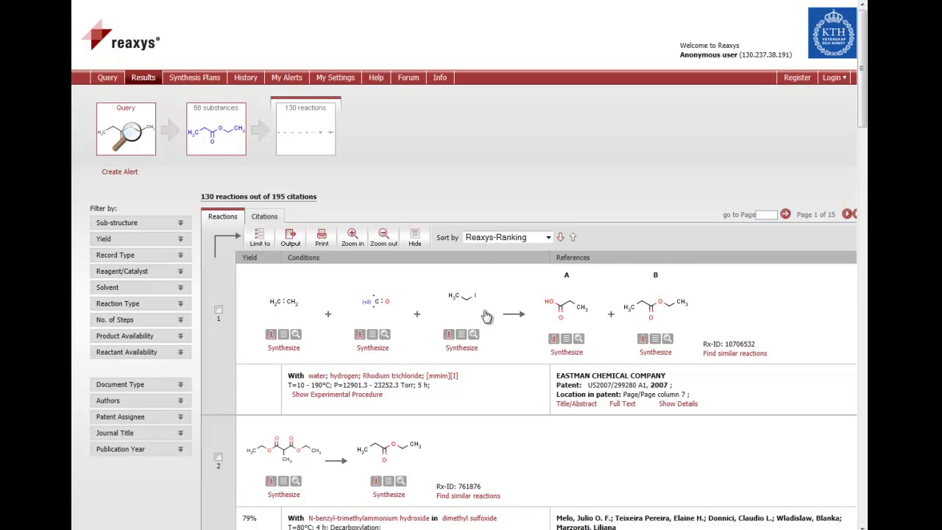
scroll(486, 316, "down", 1)
scroll(486, 316, "down", 2)
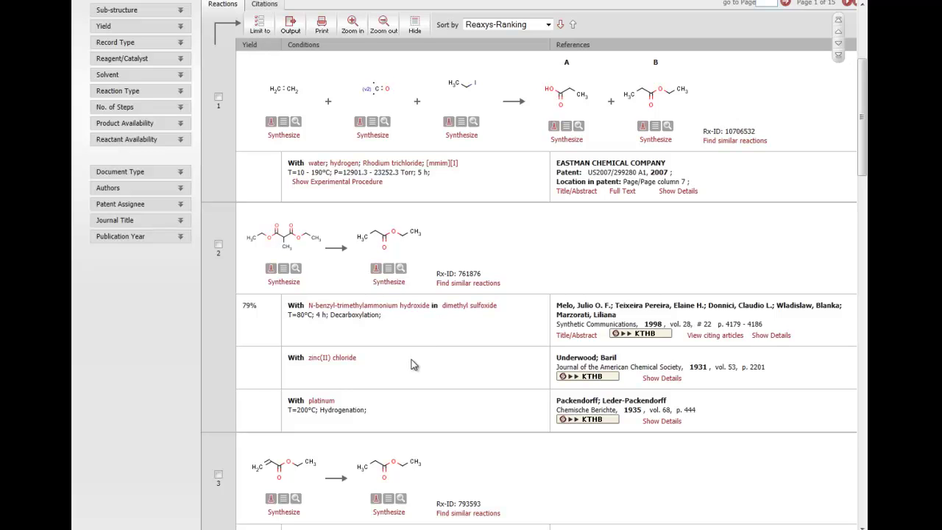
scroll(412, 365, "down", 2)
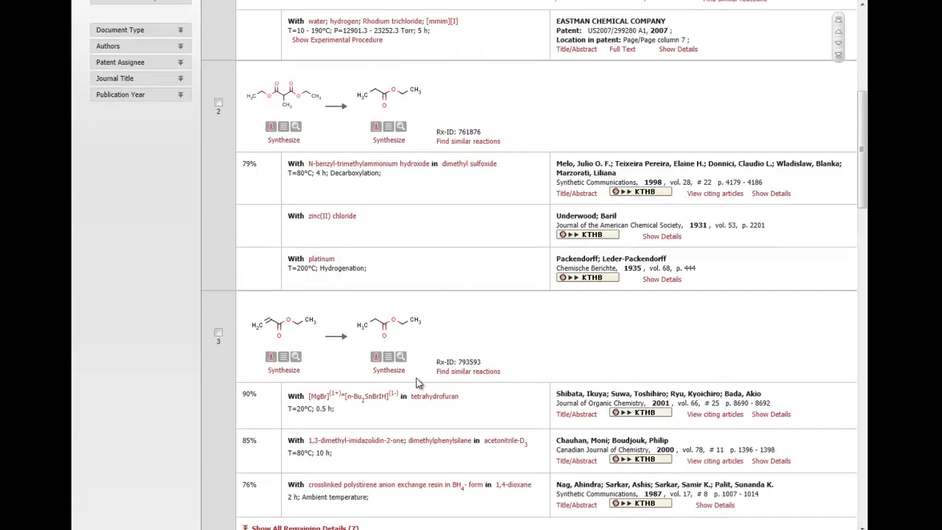
scroll(417, 385, "down", 2)
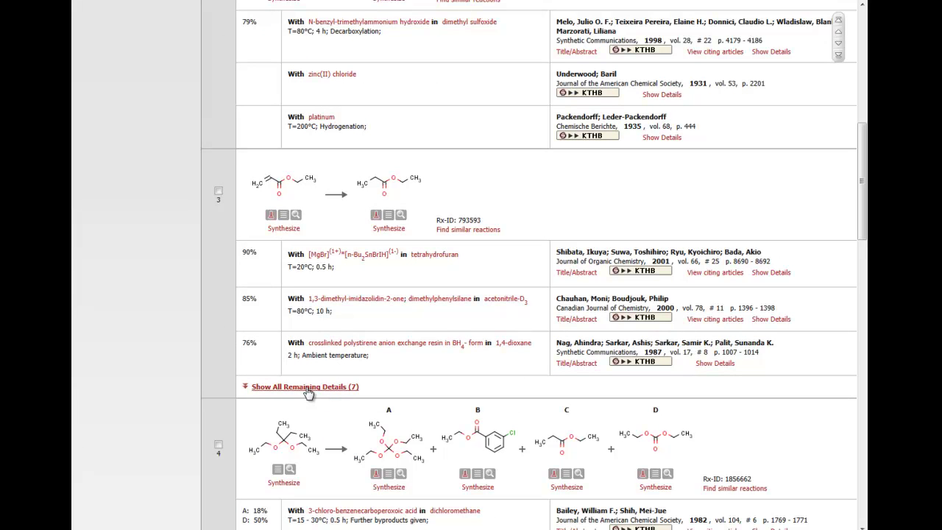
left_click(307, 388)
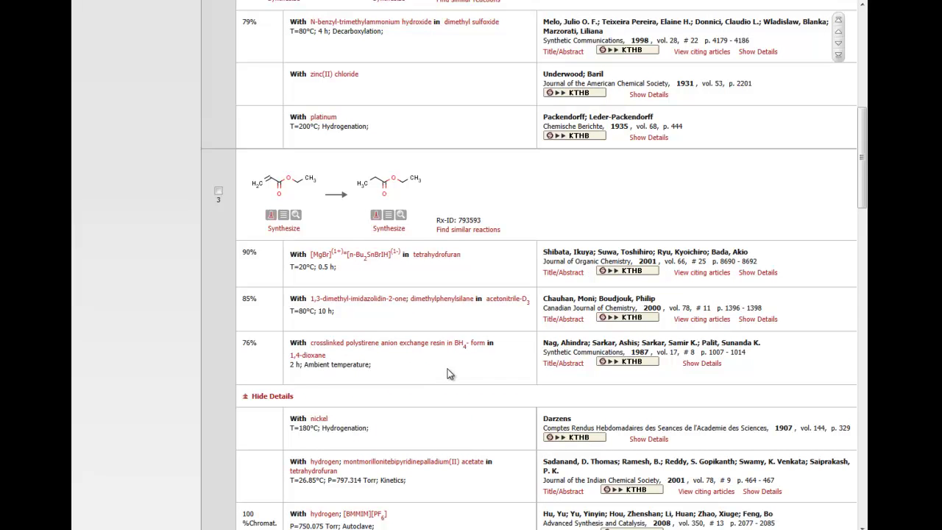
scroll(442, 360, "up", 5)
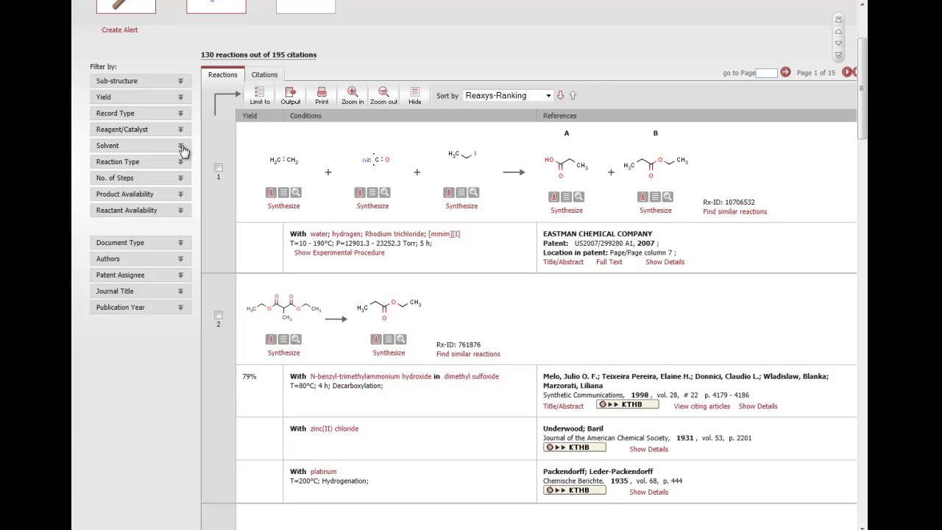
- Expand the Solvent filter and tick 'water' as the solvent
scroll(184, 151, "up", 2)
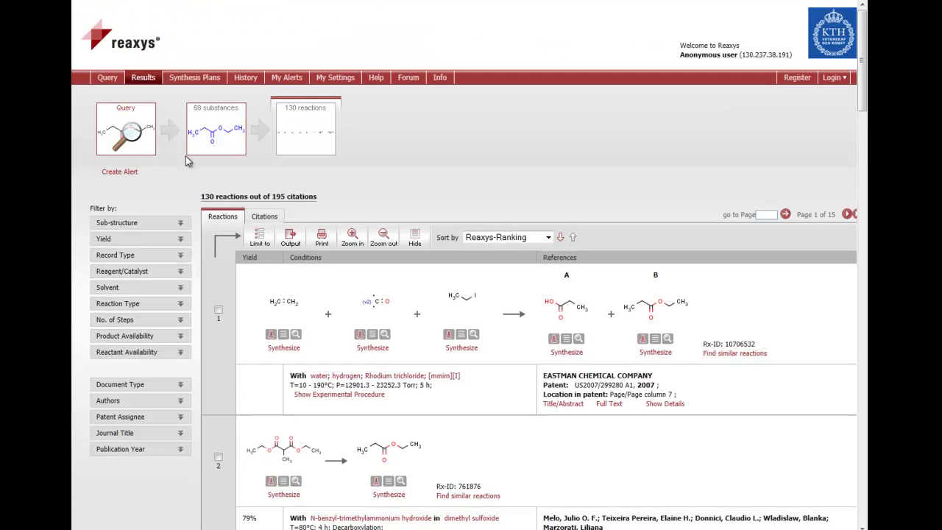
left_click(182, 291)
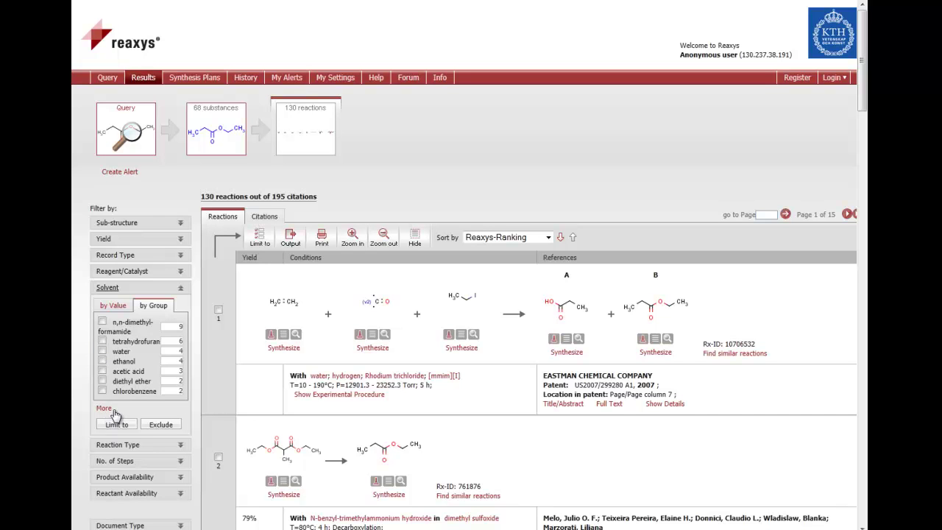
left_click(102, 352)
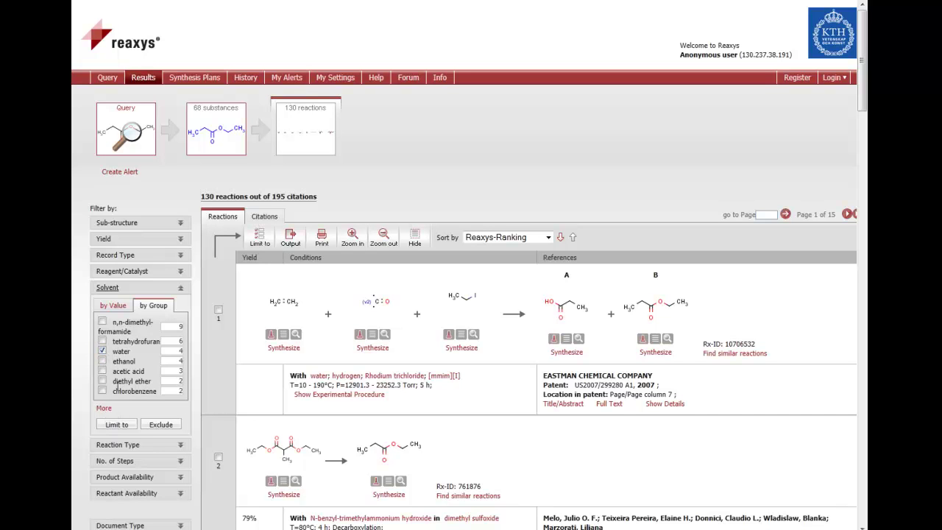
- Limit the results to the 4 reactions run in water, then return to the Query page
left_click(116, 425)
scroll(386, 302, "down", 1)
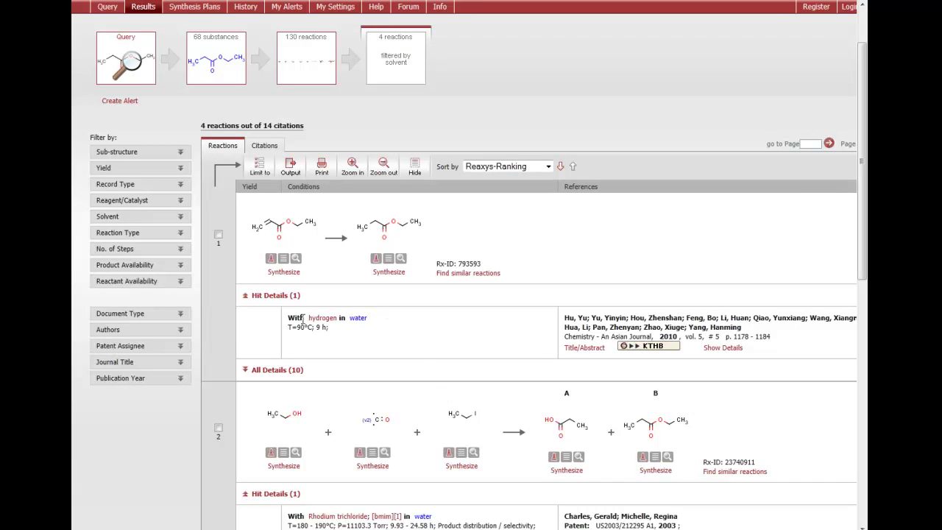
scroll(437, 441, "down", 2)
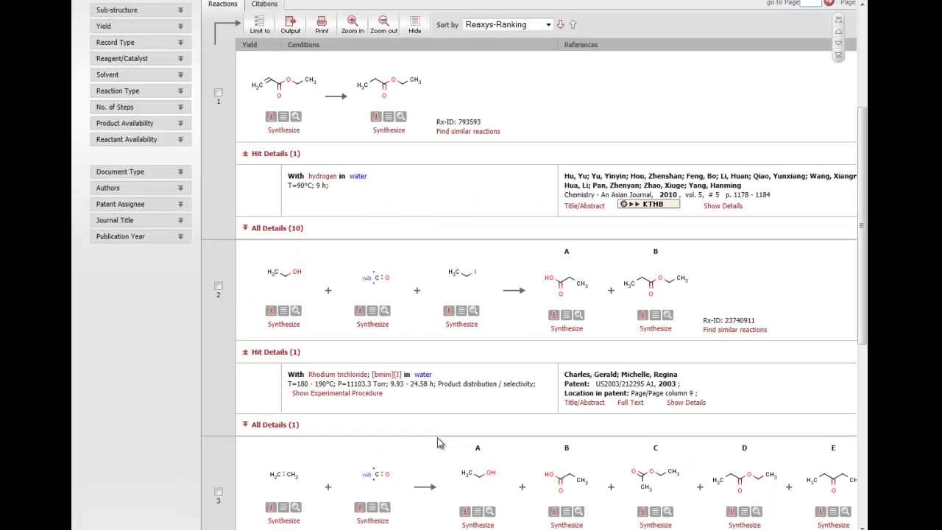
scroll(471, 235, "up", 1)
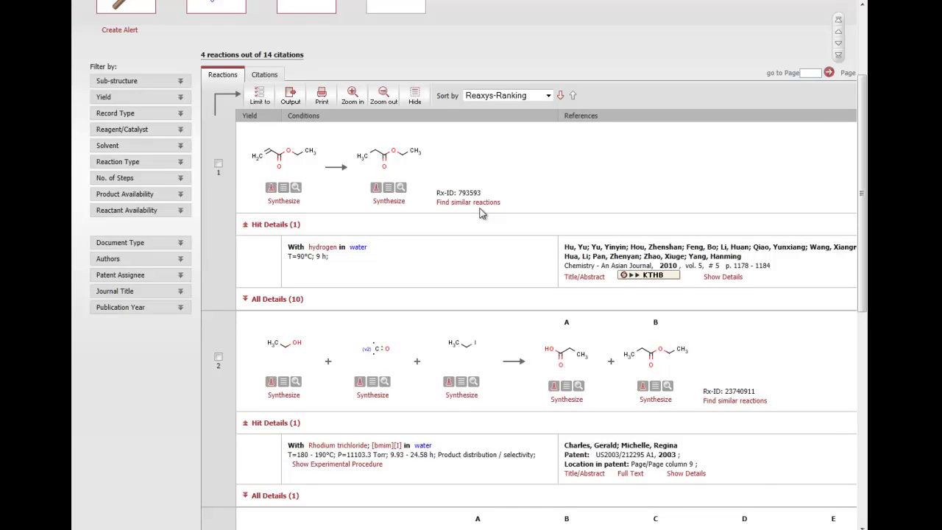
scroll(478, 206, "up", 1)
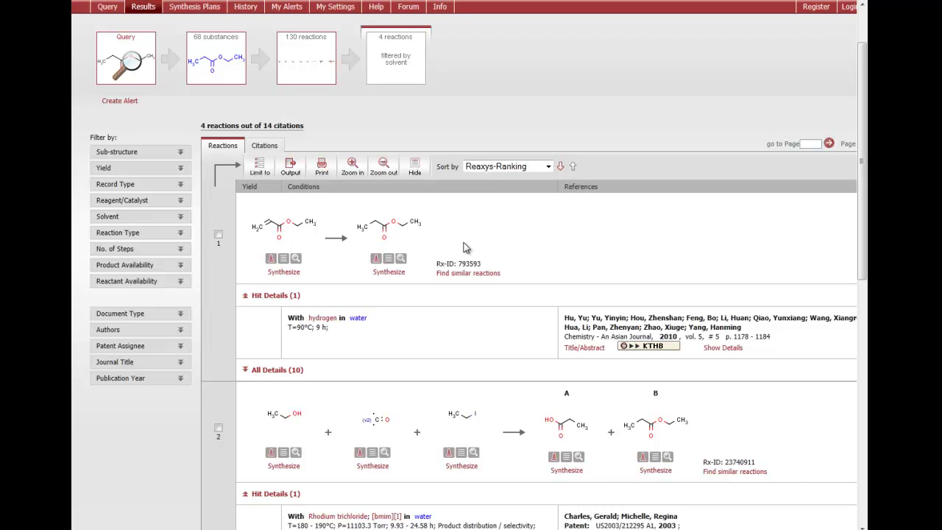
left_click(108, 9)
- Switch the query form to reactions and move the drawn ester to the canvas's right side
left_click(107, 103)
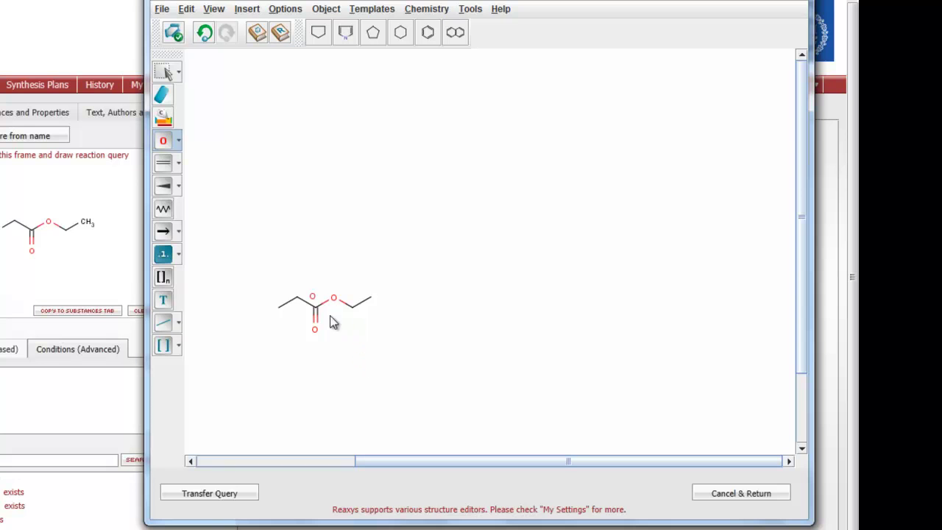
left_click(165, 74)
left_click_drag(259, 257, 425, 384)
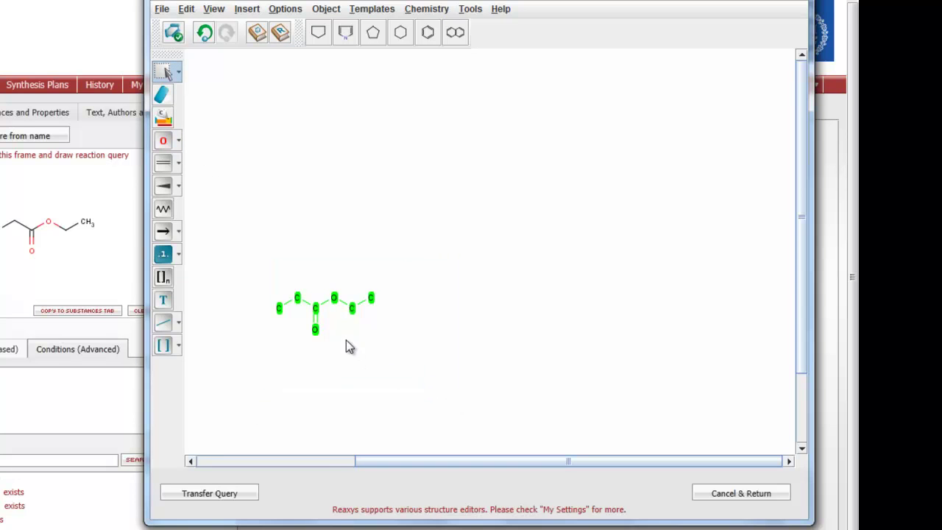
left_click_drag(302, 284, 651, 324)
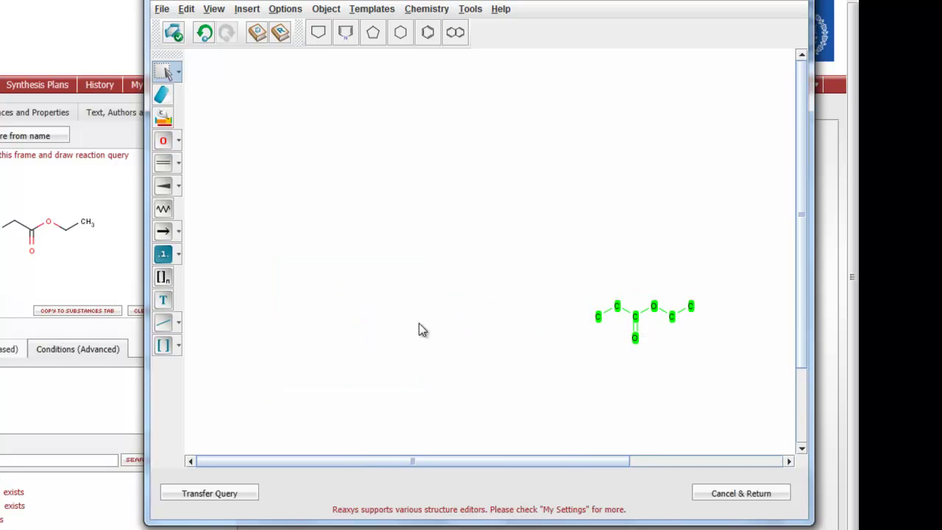
- Draw the reactants propanoic acid and ethanol, adding an OH group to the ethyl fragment
left_click(164, 141)
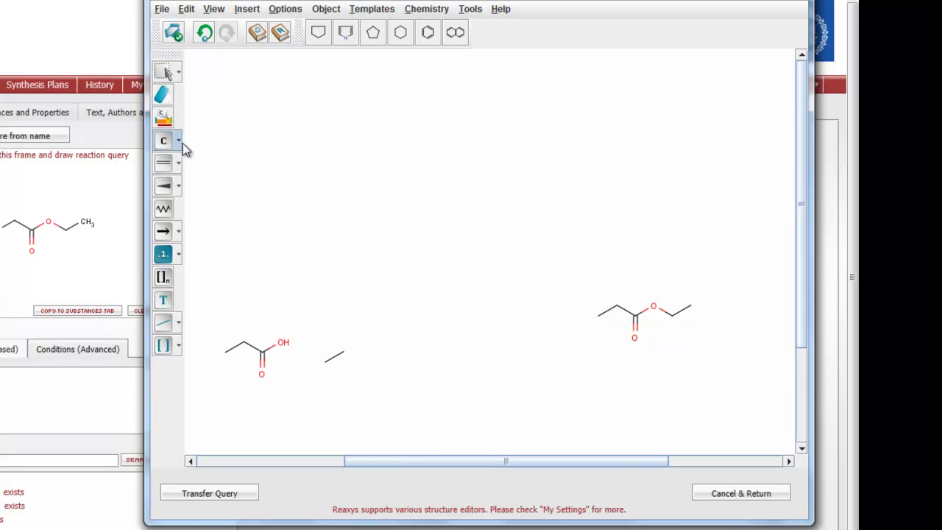
left_click(180, 144)
left_click(184, 209)
left_click_drag(344, 354, 343, 324)
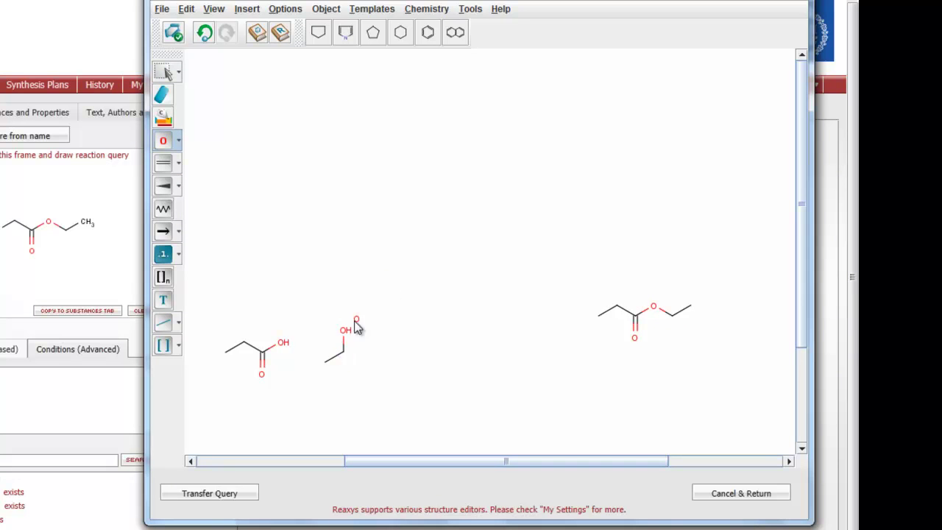
- Draw a reaction arrow from the reactants to the ester and transfer the reaction to the query
left_click(165, 234)
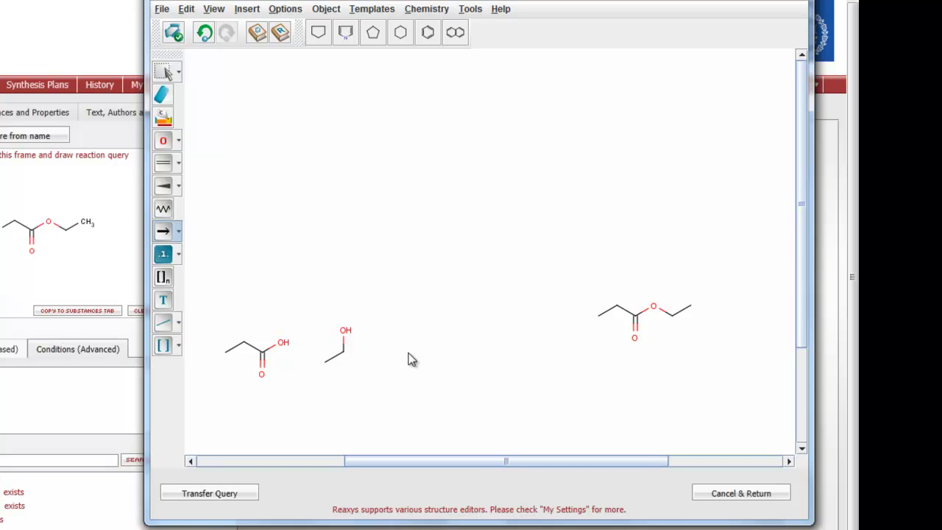
left_click_drag(409, 352, 556, 353)
left_click(206, 495)
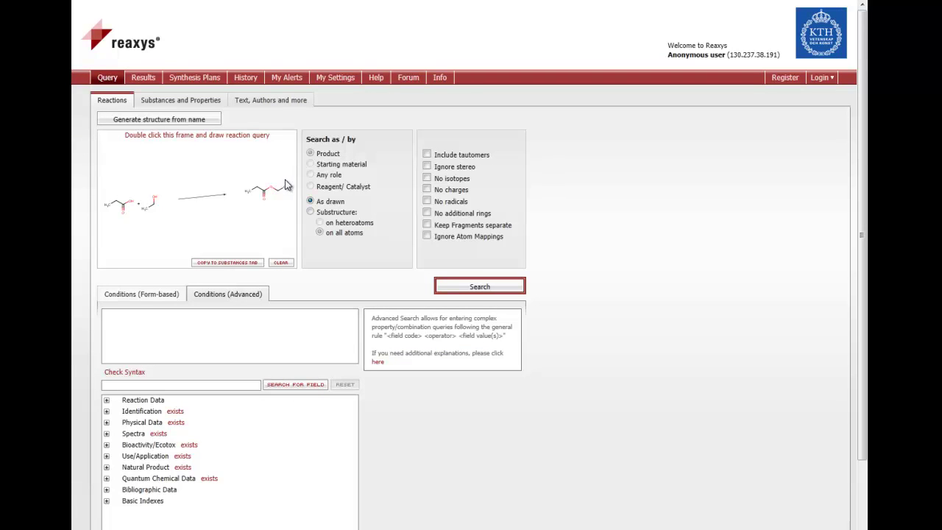
- Run the reaction search and expand all condition records for the first of the 2 reactions
left_click(473, 289)
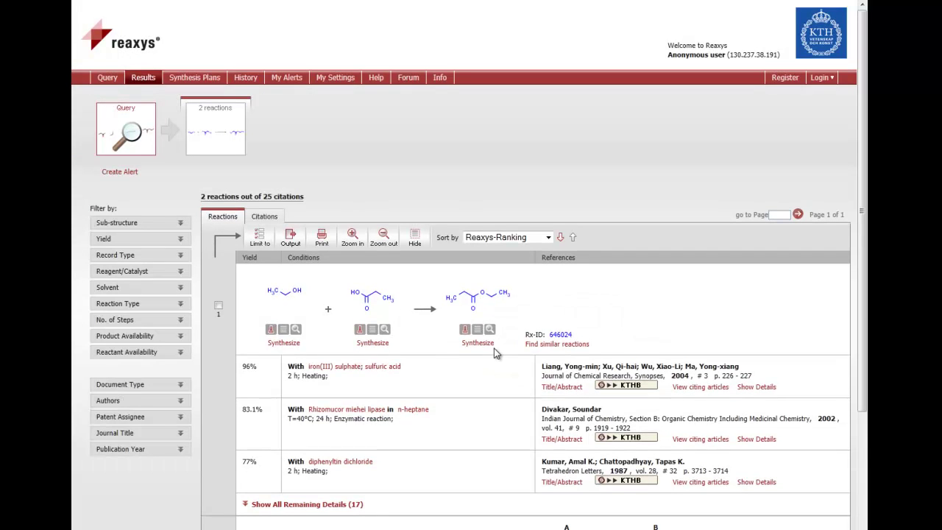
scroll(494, 348, "down", 3)
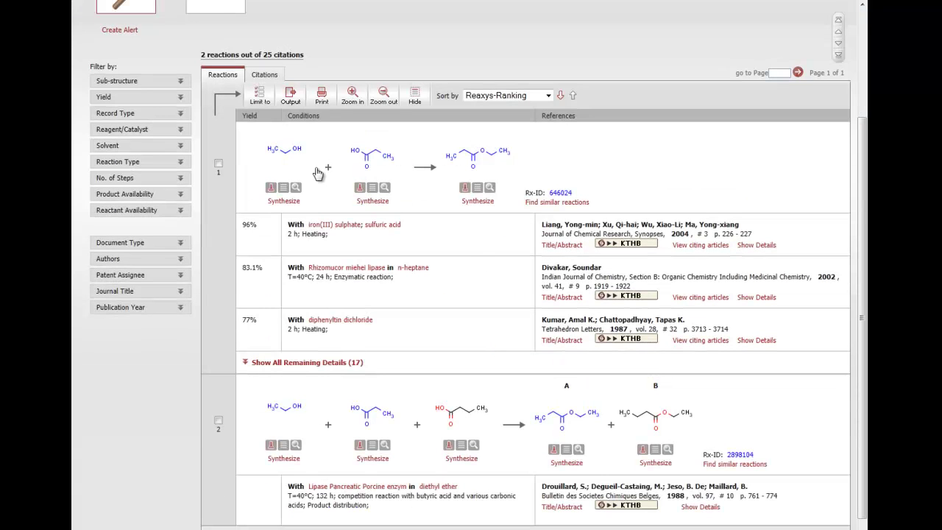
left_click(302, 362)
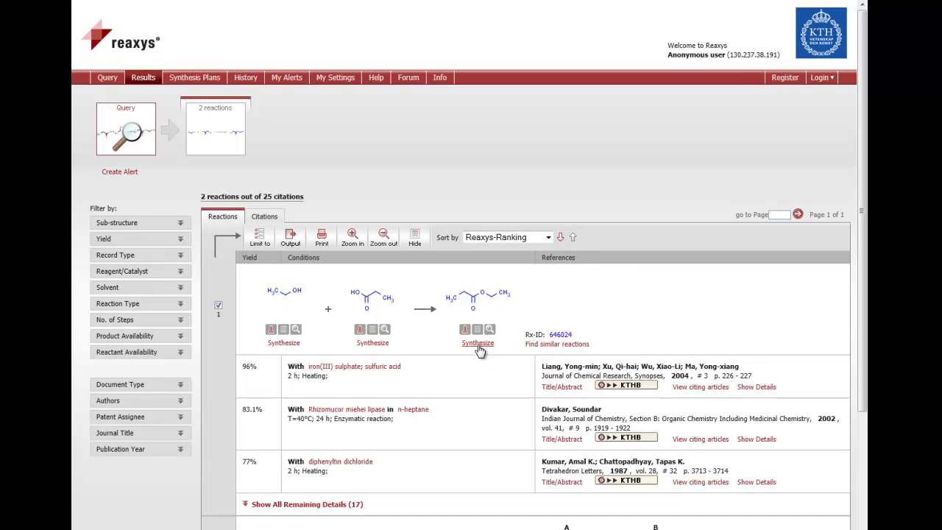
- Start a synthesis plan for the ester and add Rx-ID 57855 (1-propanol to propanoic acid) as step 2
left_click(478, 343)
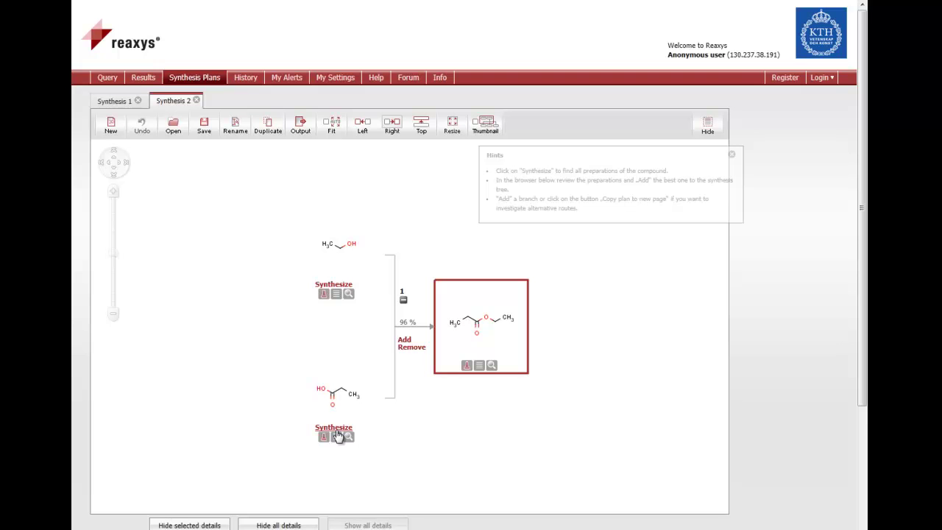
left_click(337, 435)
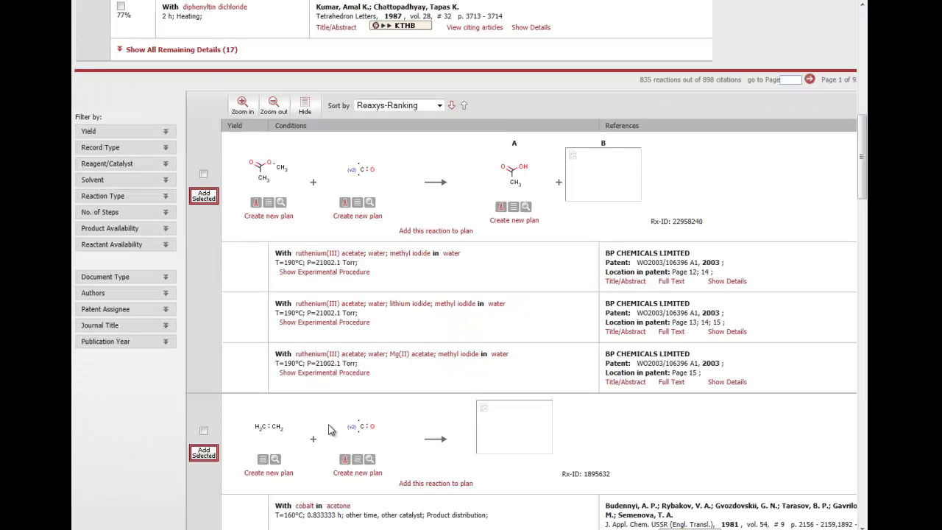
scroll(362, 326, "down", 2)
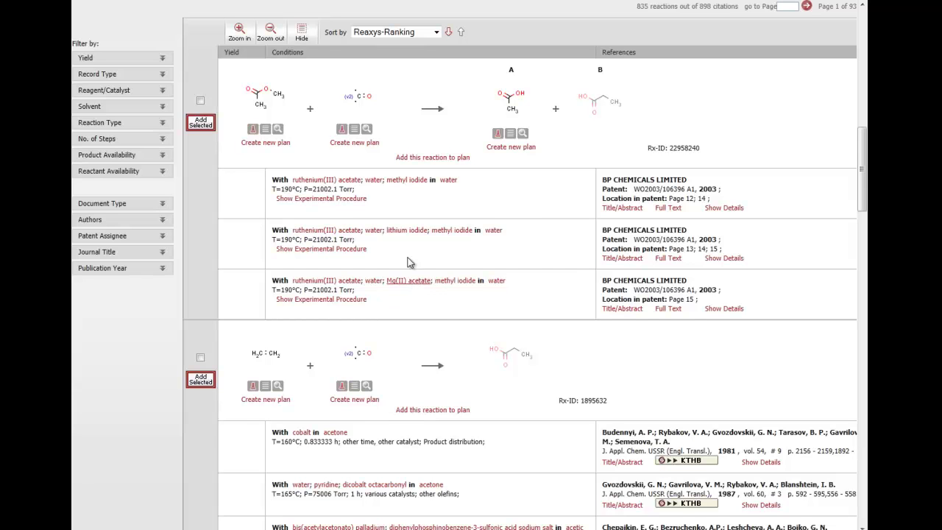
scroll(346, 331, "down", 10)
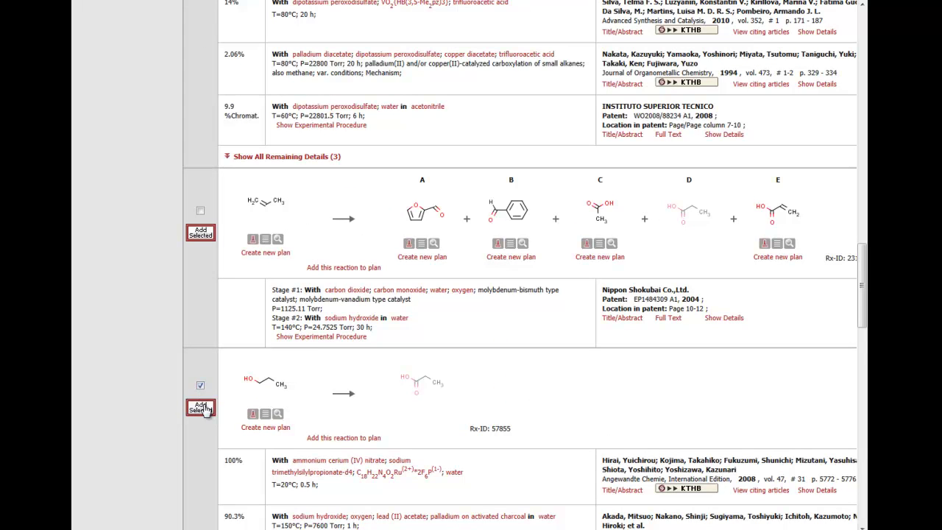
left_click(202, 409)
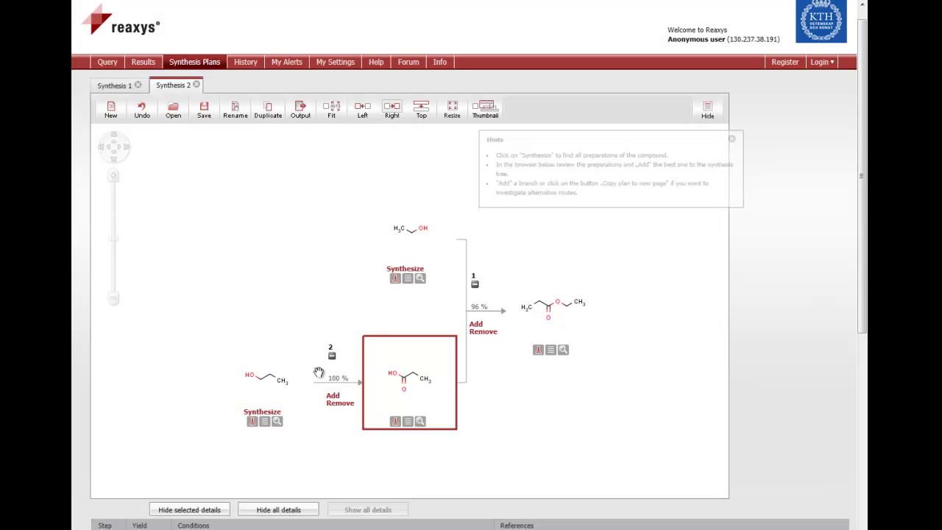
scroll(383, 410, "down", 5)
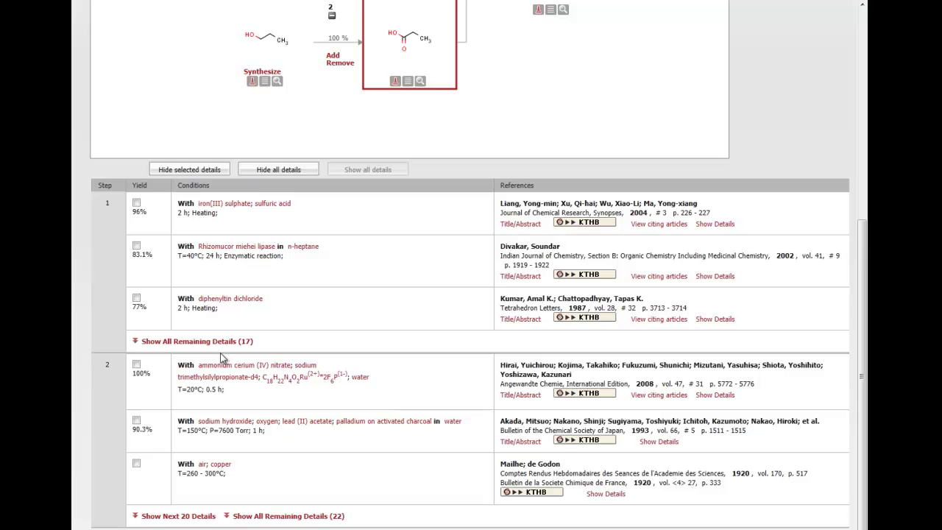
scroll(254, 412, "up", 5)
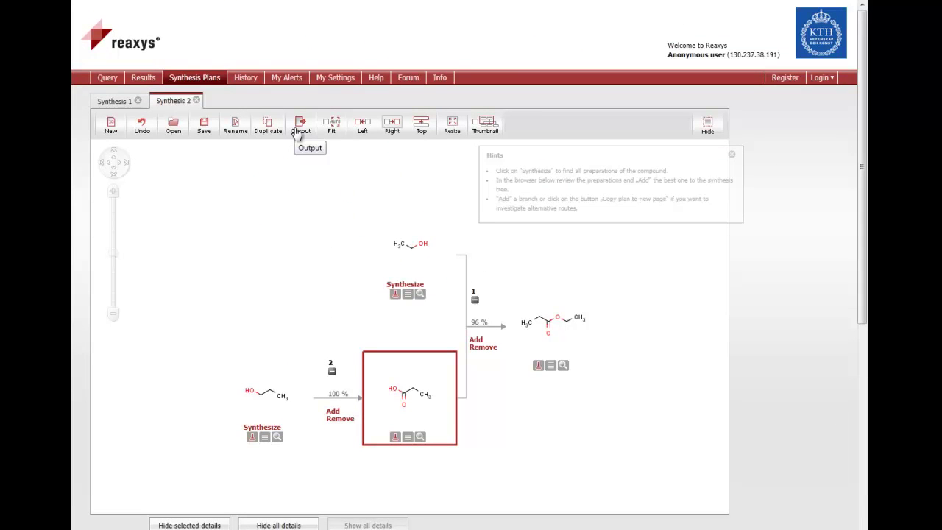
- Export the Synthesis 2 plan as a PDF, scroll through the 3-page report, then close it
left_click(298, 131)
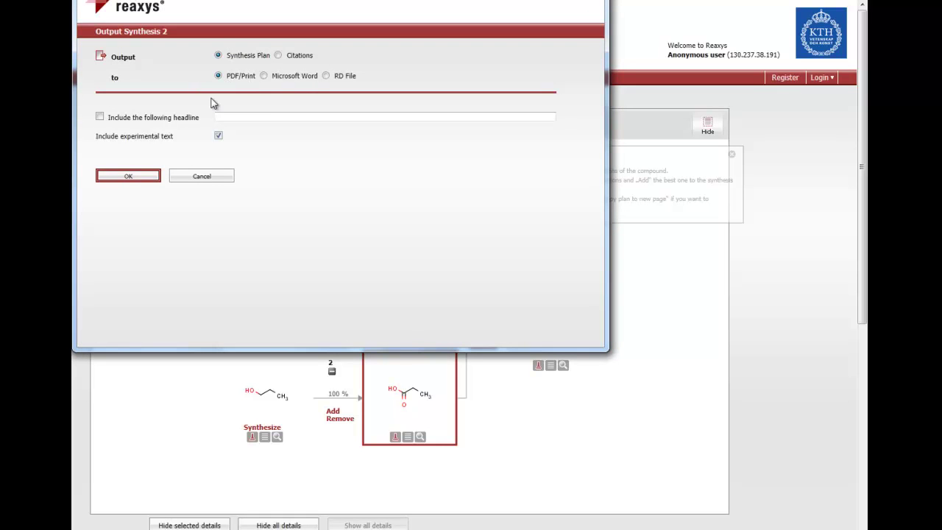
left_click(130, 178)
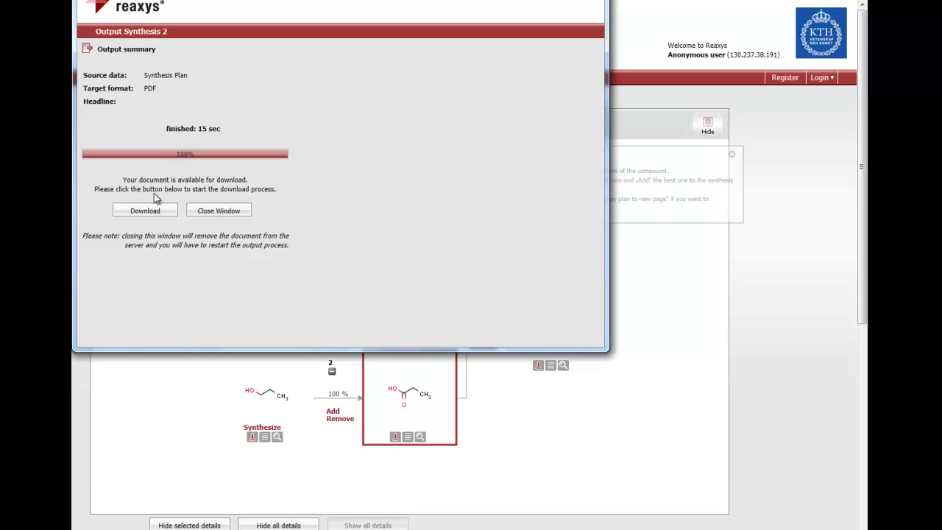
left_click(124, 211)
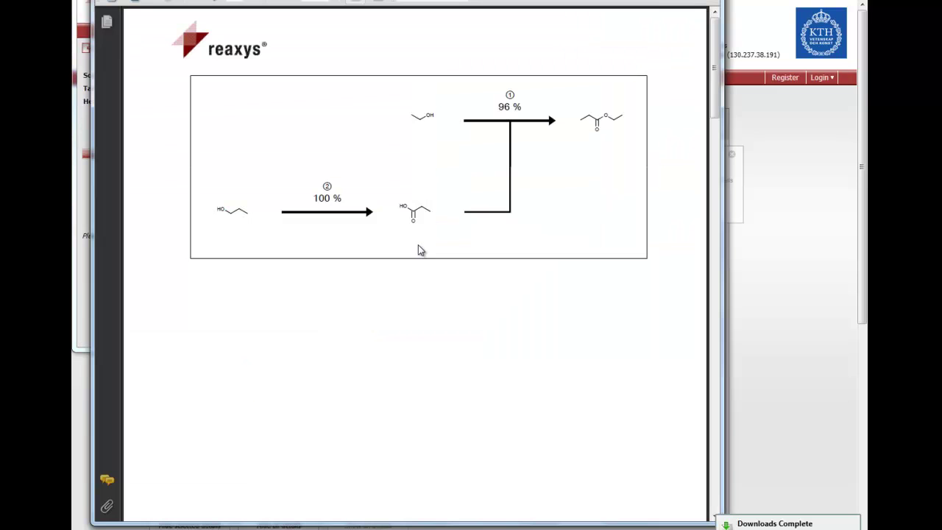
scroll(418, 248, "down", 10)
scroll(409, 331, "down", 10)
left_click(772, 207)
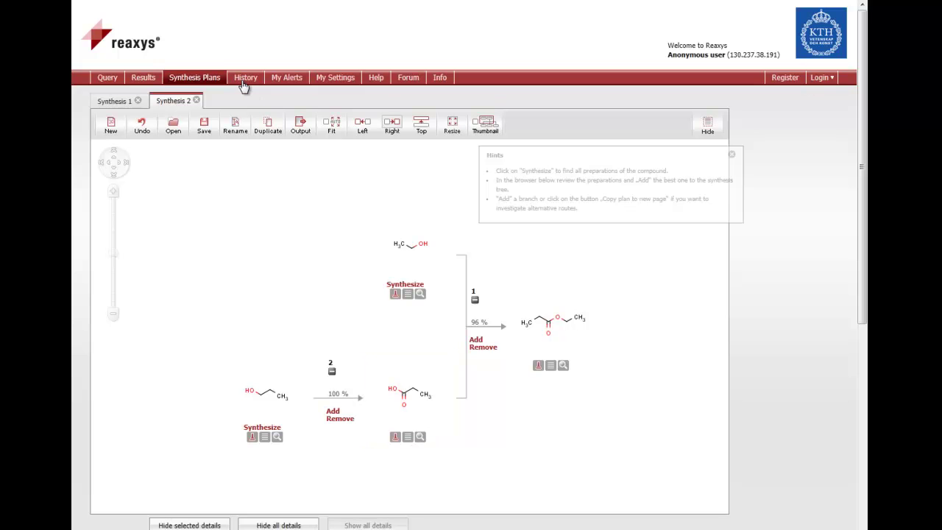
- Go to the Substances and Properties query page with the advanced property field tree
left_click(107, 77)
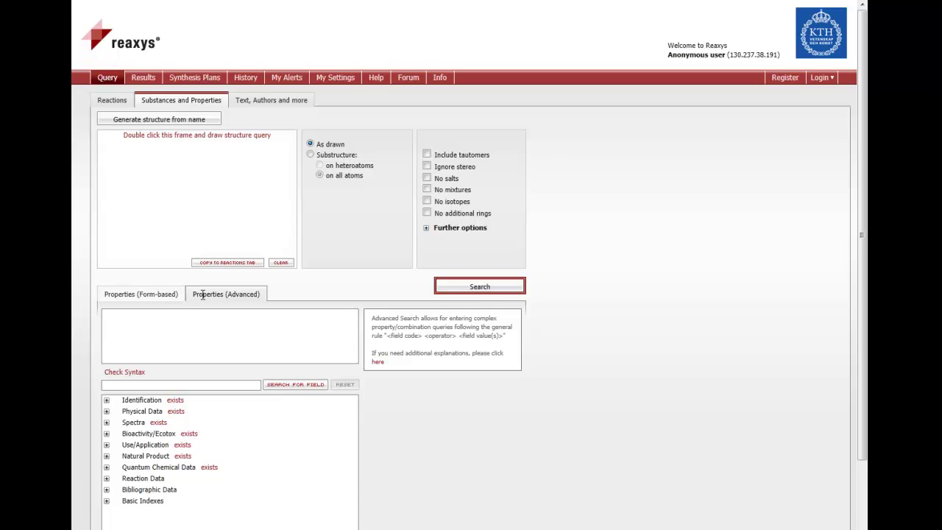
- Add the condition MP.MP between -2 and 2 °C to the advanced property query
left_click(107, 412)
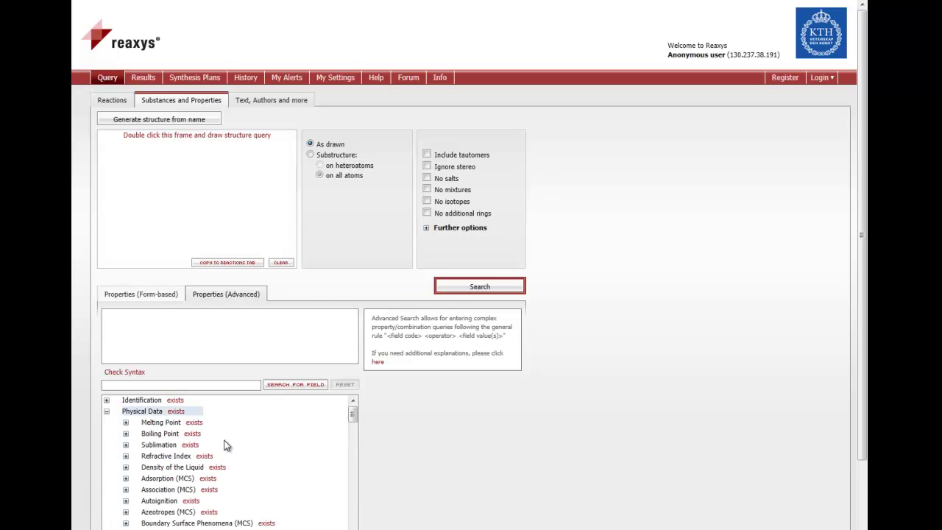
left_click(125, 424)
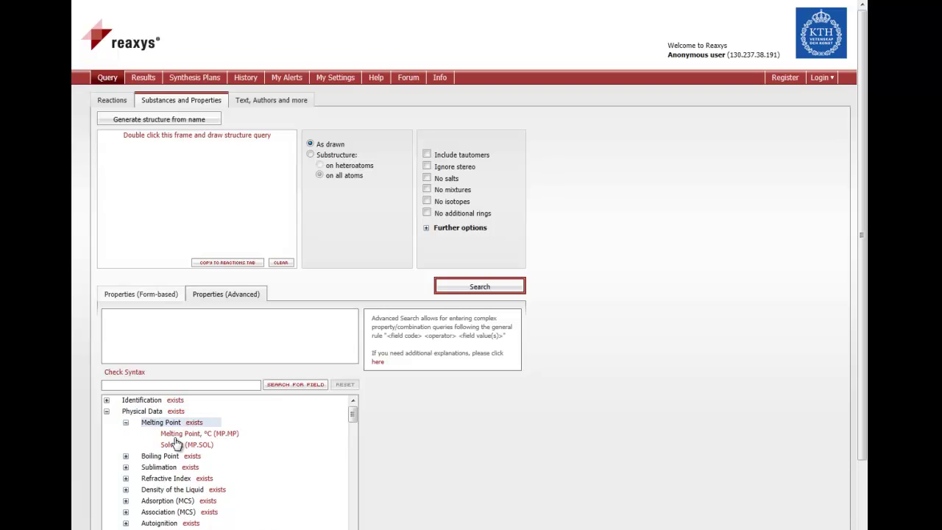
left_click(195, 435)
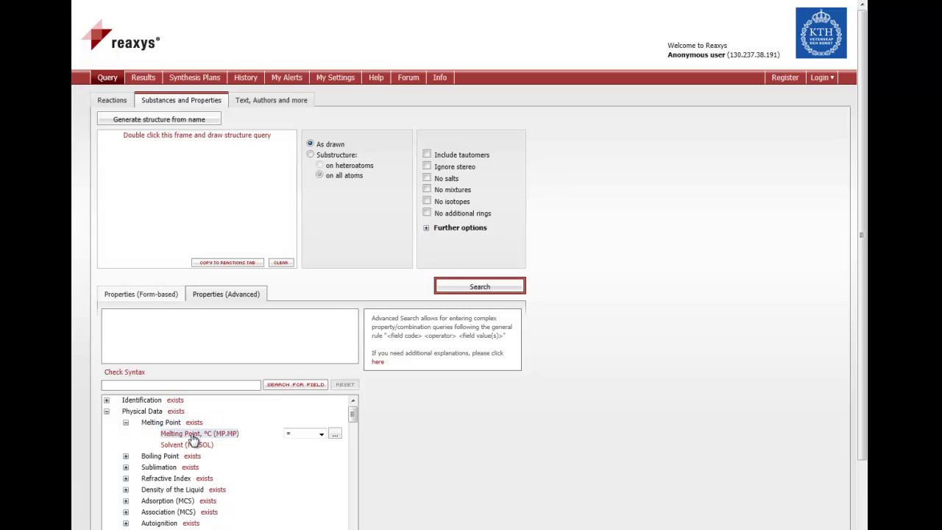
left_click(322, 435)
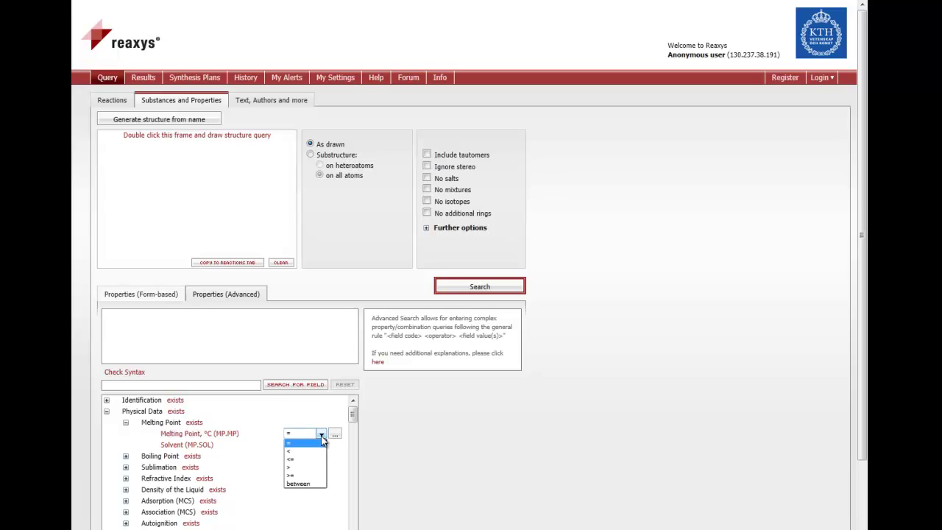
left_click(305, 483)
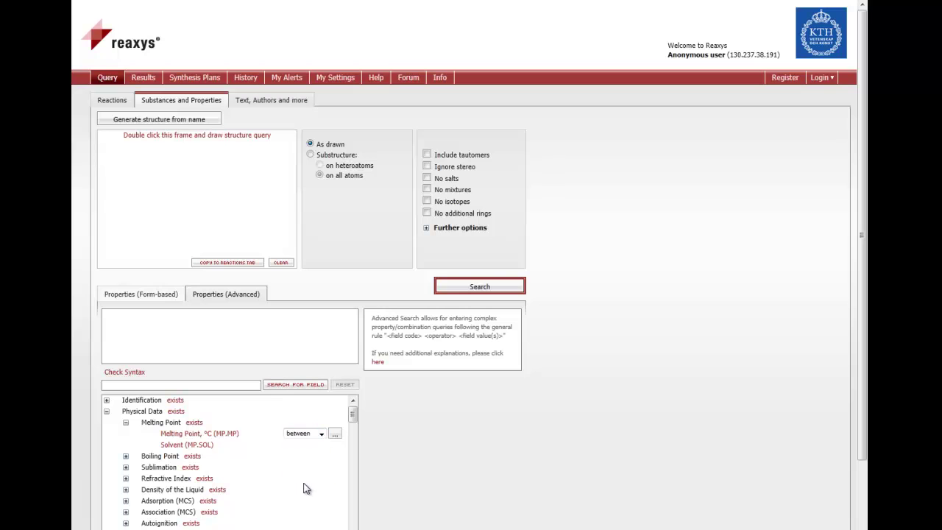
left_click(336, 436)
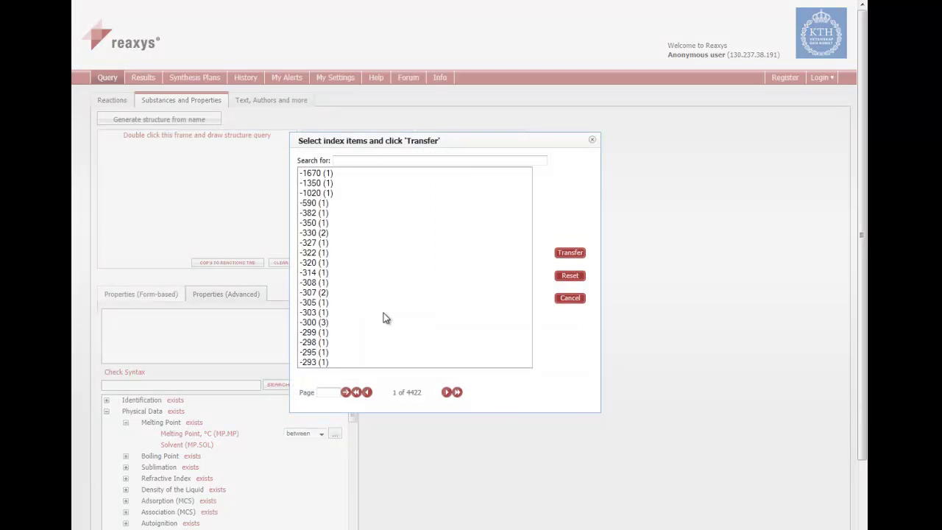
type("-2 - 2")
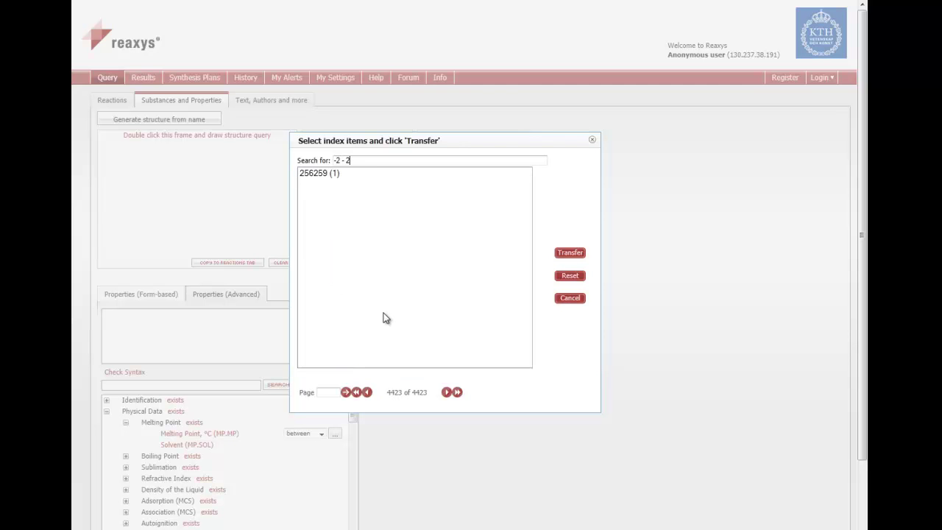
left_click(568, 253)
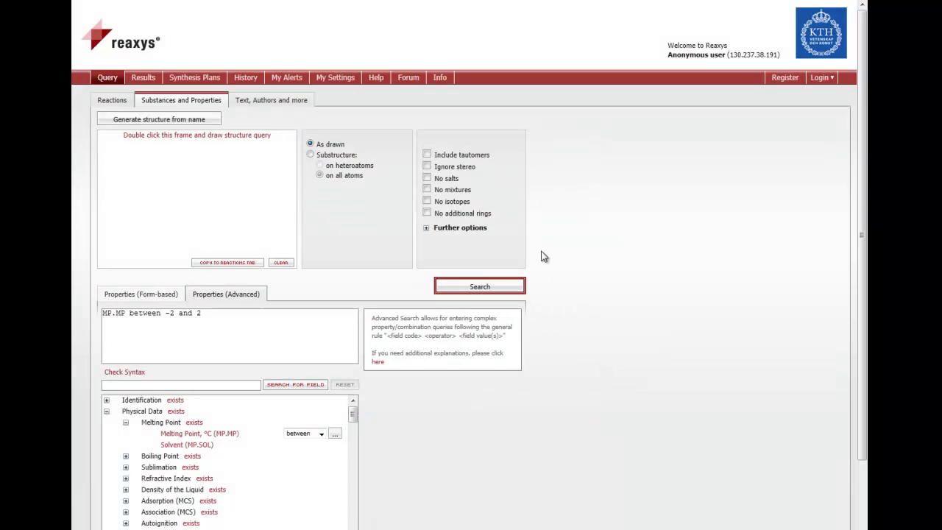
left_click(205, 313)
- Add the condition 'AND BP.BP between 98 and 102' after the melting point range
left_click(126, 456)
mouse_move(211, 475)
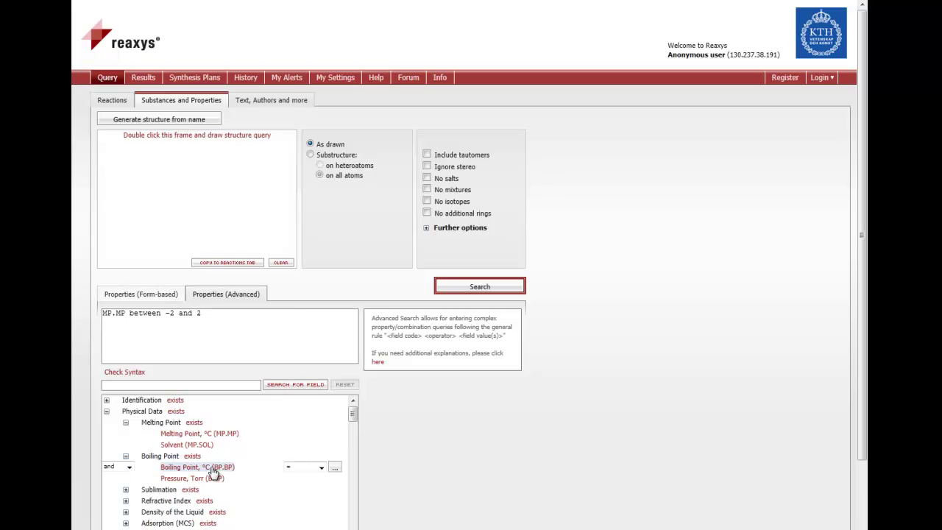
left_click(129, 468)
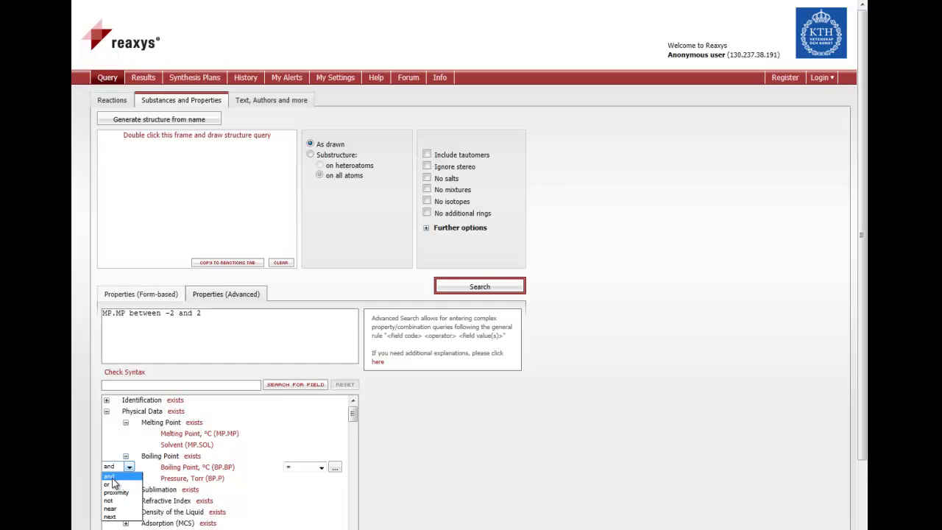
left_click(110, 477)
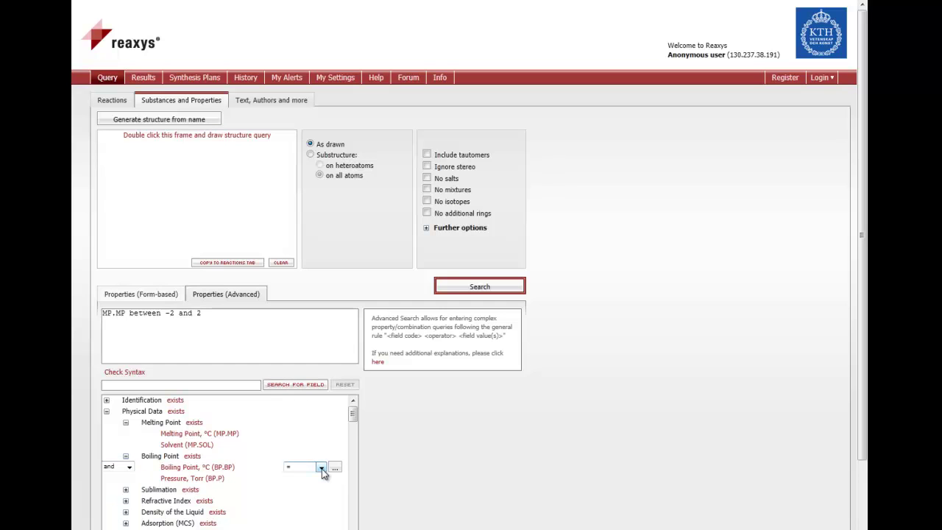
left_click(322, 468)
left_click(298, 517)
left_click(335, 468)
type("98")
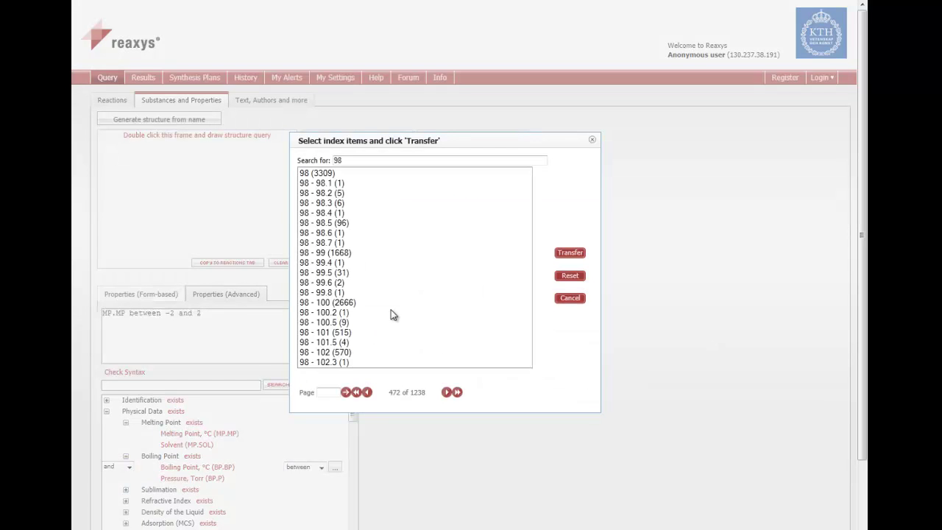
type(" - 102")
left_click(570, 252)
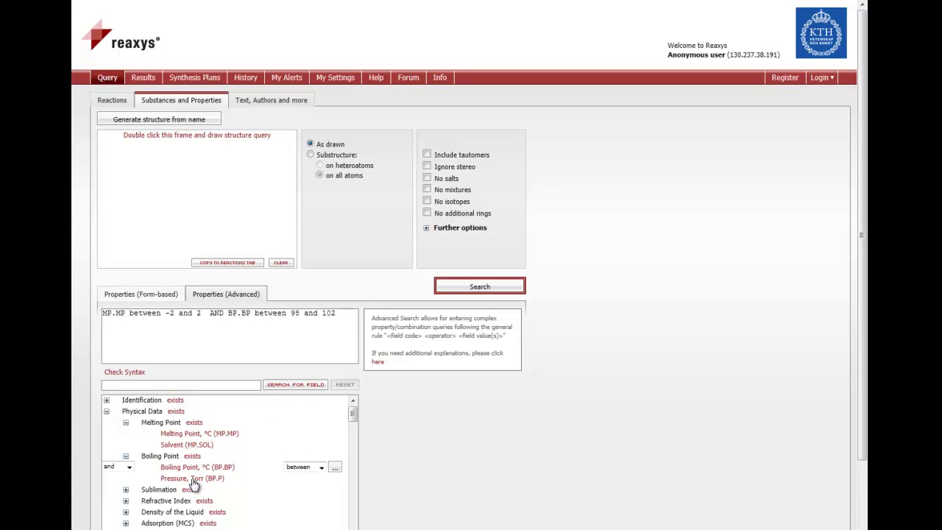
mouse_move(193, 483)
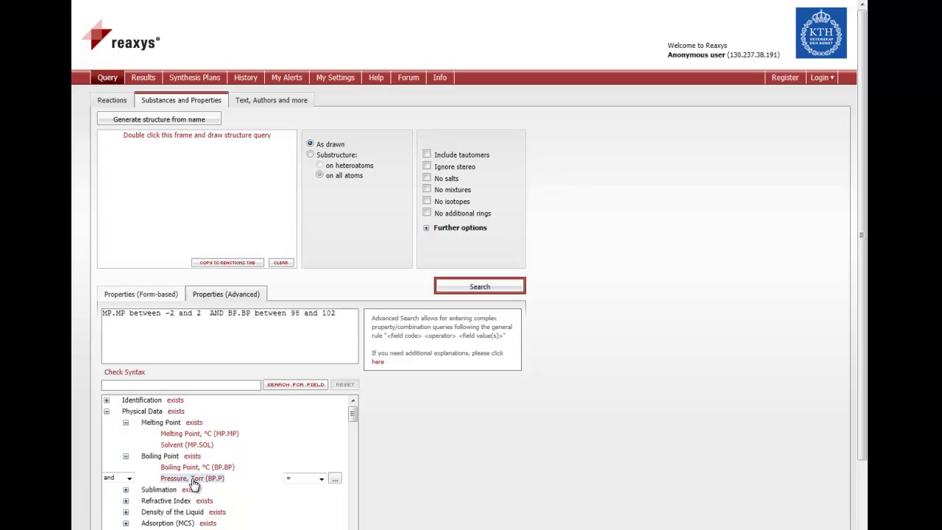
- Add a proximity-linked BP pressure condition of 750–770 Torr and run the search, finding 11 substances
left_click(130, 480)
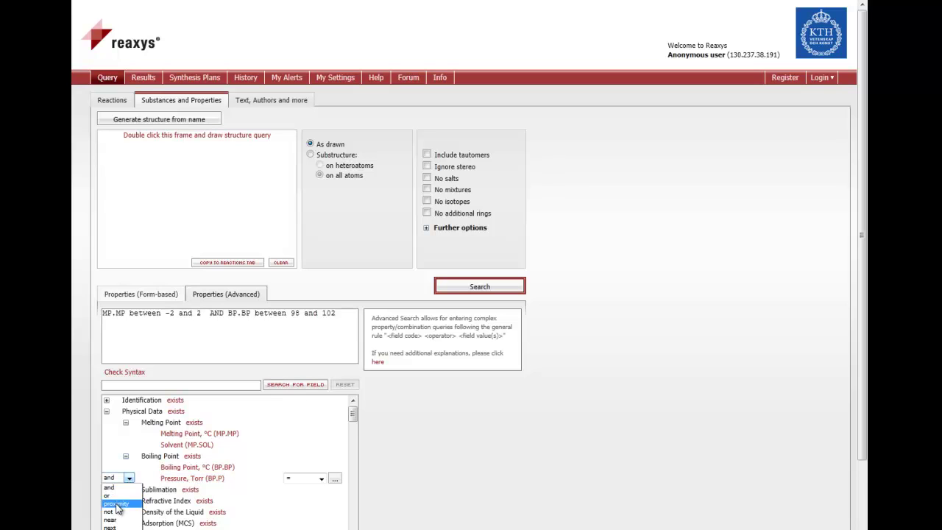
left_click(115, 505)
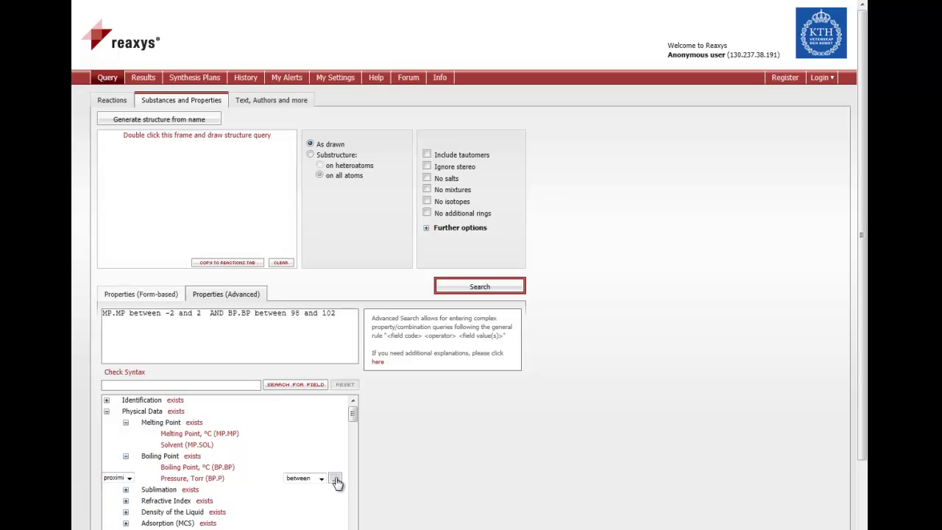
left_click(335, 480)
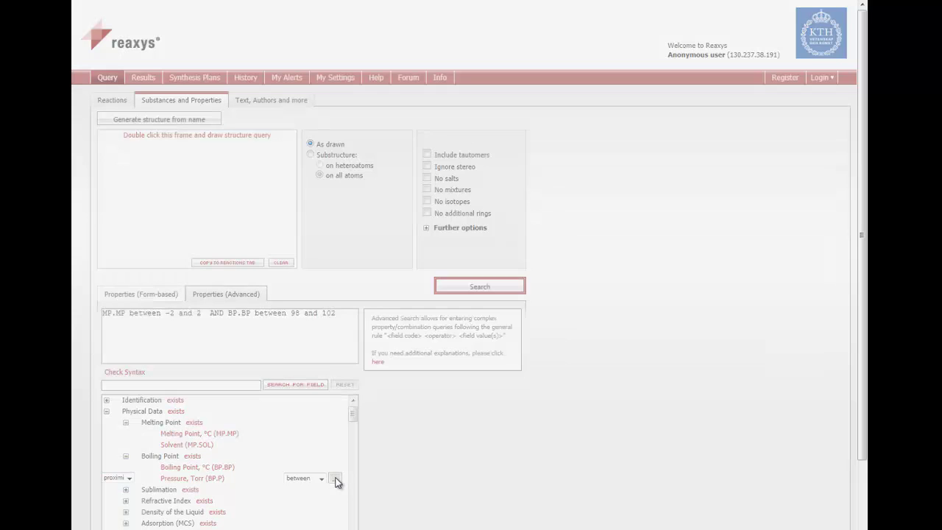
type("750")
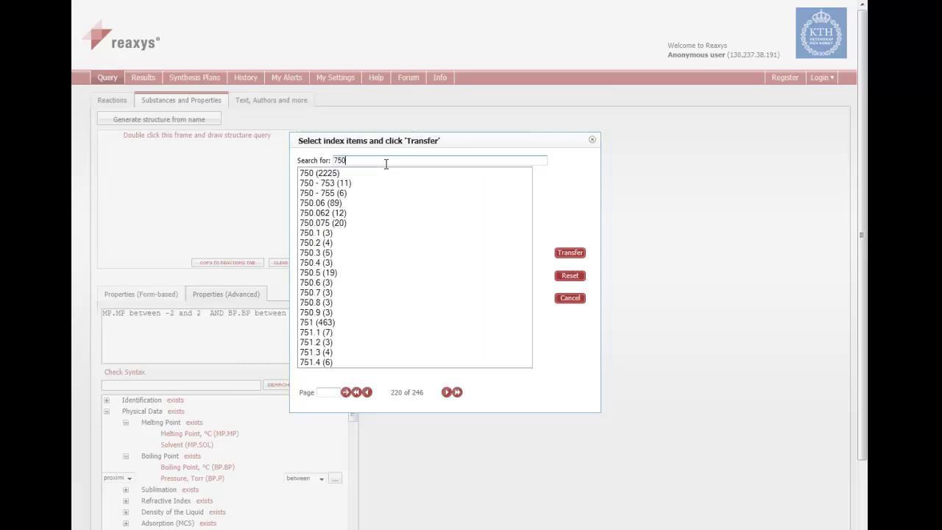
type(" -")
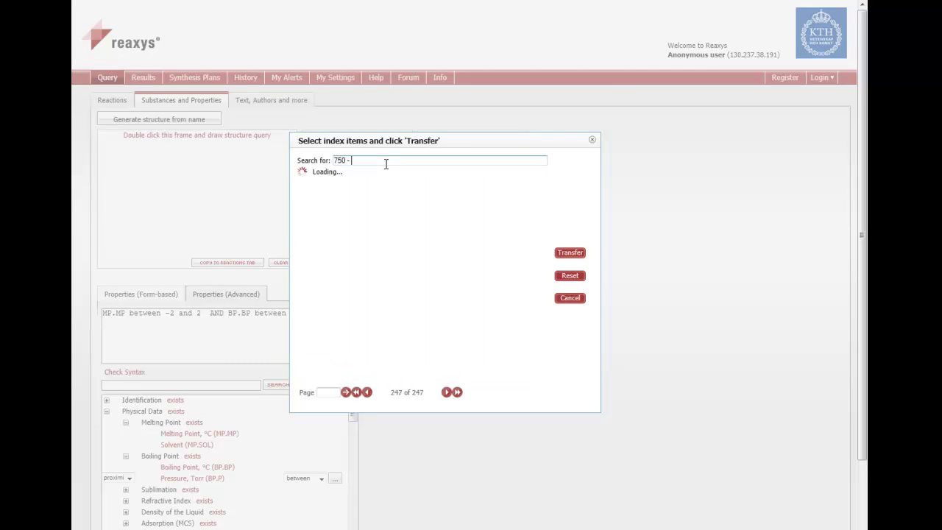
type(" 770")
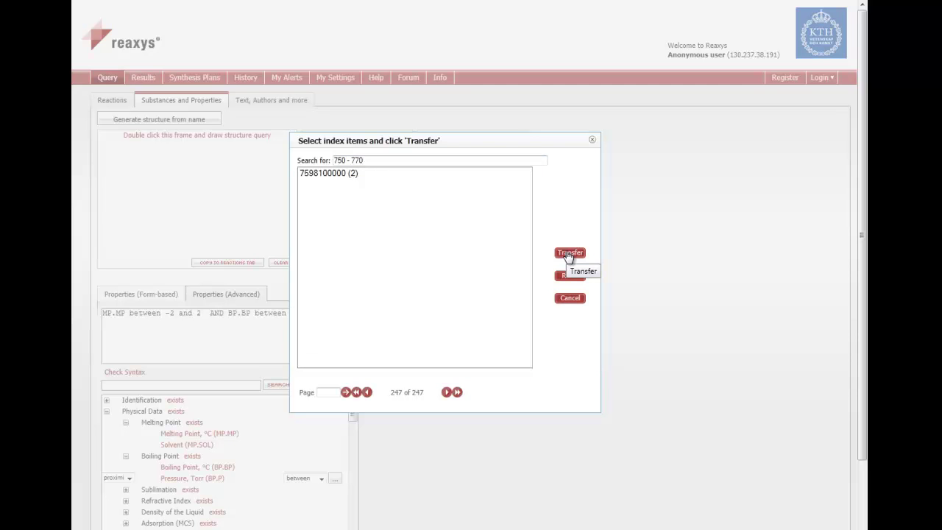
left_click(569, 253)
left_click(536, 284)
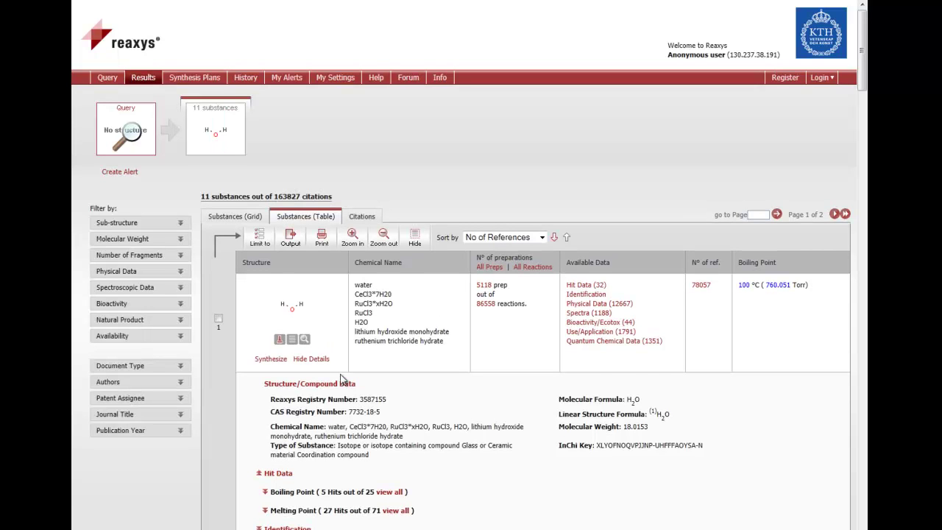
- Expand water's boiling point (5 of 25) and melting point (27 of 71) hit tables
scroll(344, 377, "down", 1)
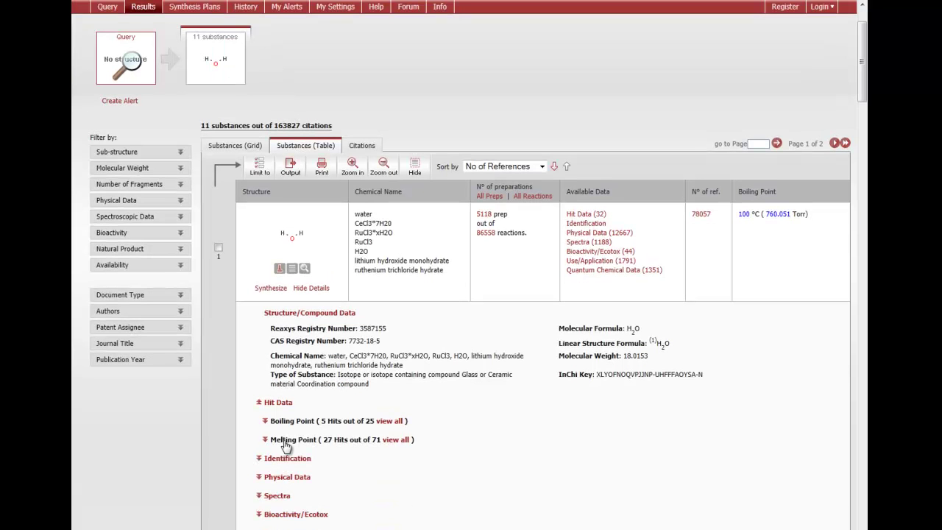
left_click(285, 427)
scroll(339, 425, "down", 6)
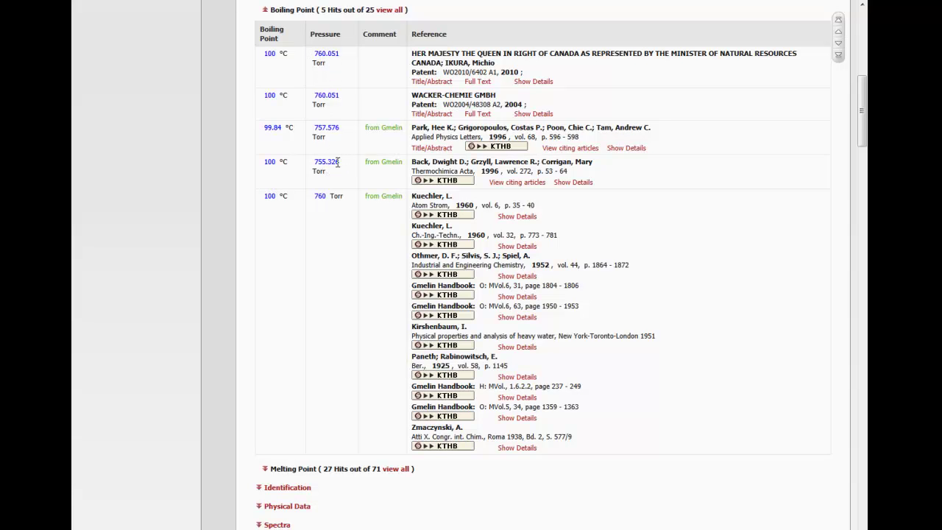
left_click(271, 471)
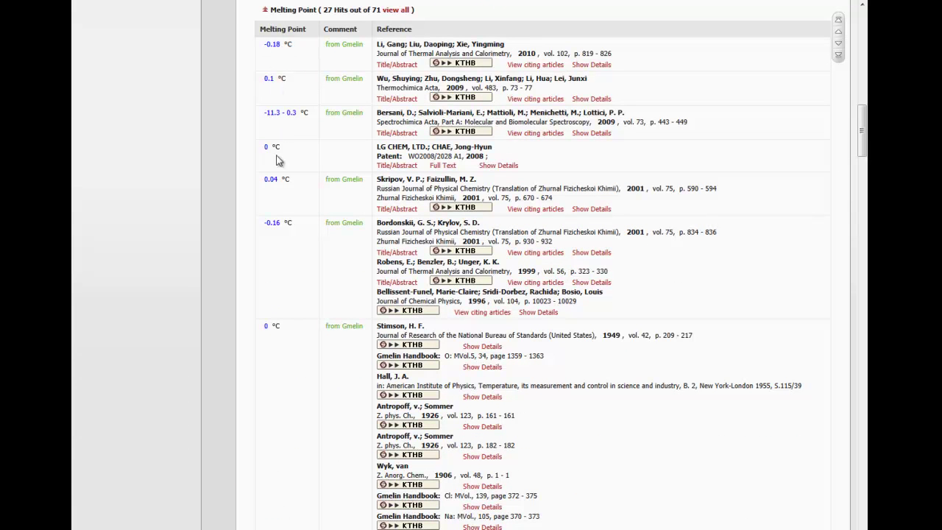
scroll(272, 344, "up", 10)
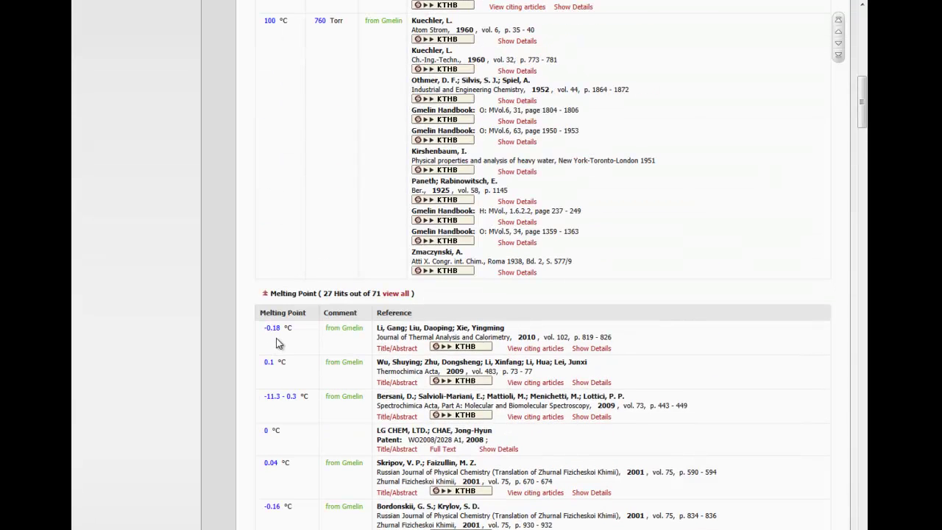
- Expand ethanol's boiling point and melting point hit data, then scroll back to the list top
scroll(310, 289, "down", 3)
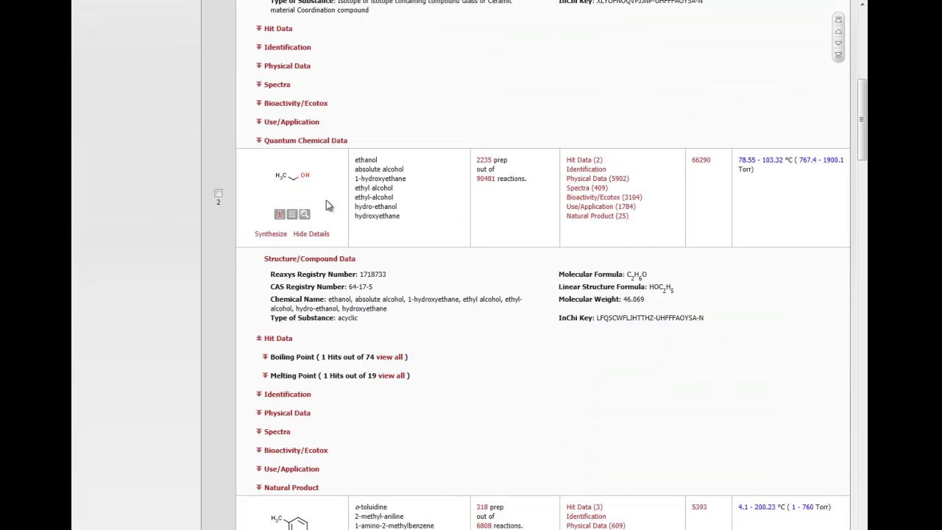
left_click(293, 358)
scroll(370, 362, "down", 5)
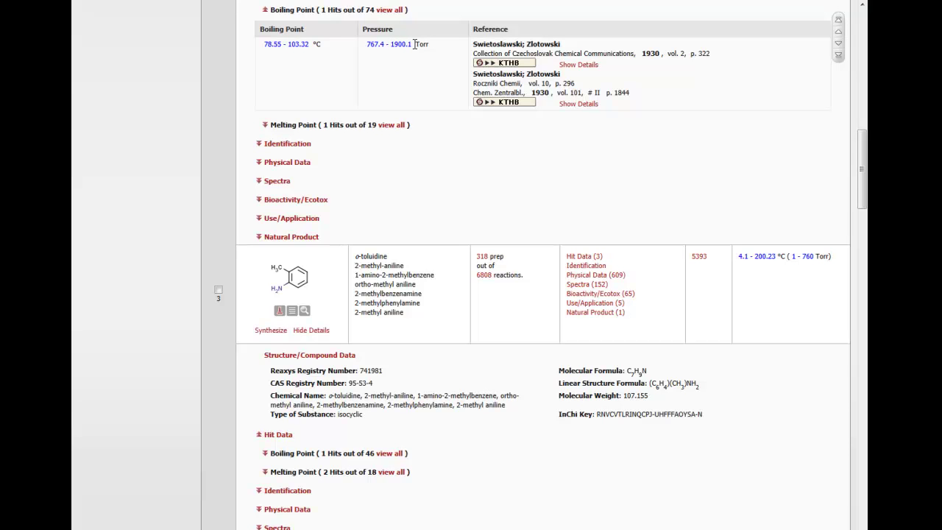
left_click(285, 126)
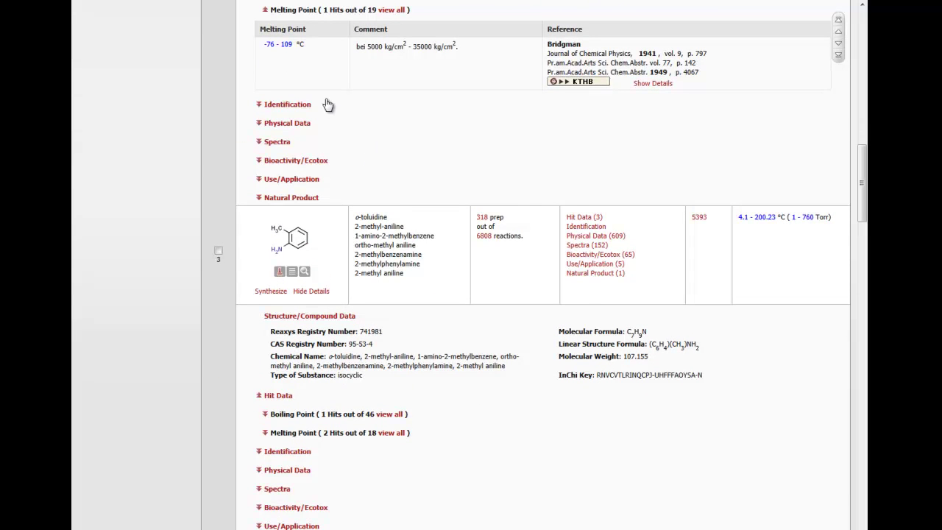
scroll(278, 183, "up", 15)
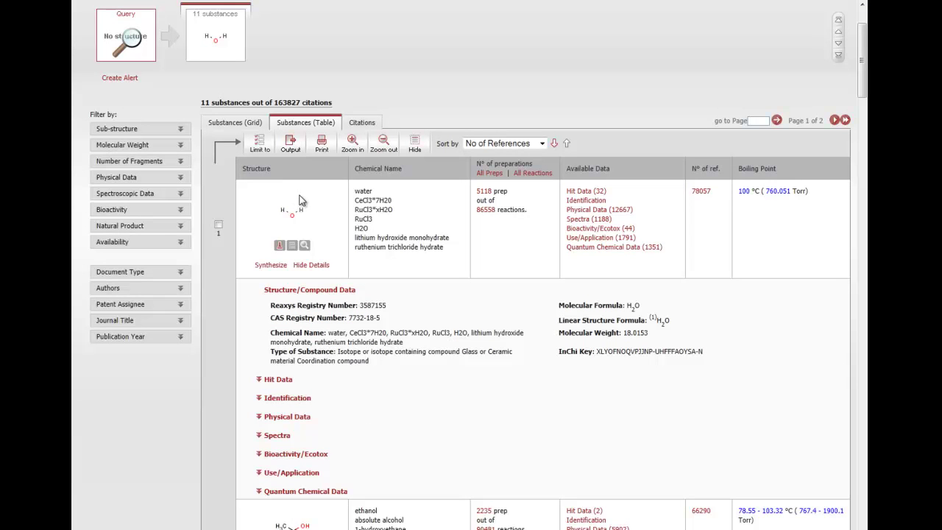
- Replace PROXIMITY with AND in the Properties (Advanced) query and rerun it, returning 106 substances
scroll(234, 169, "up", 3)
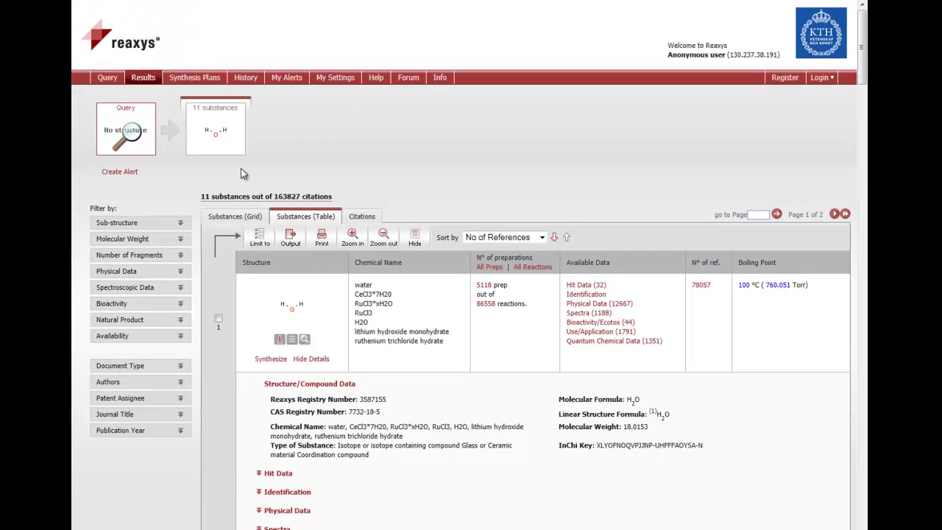
left_click(109, 79)
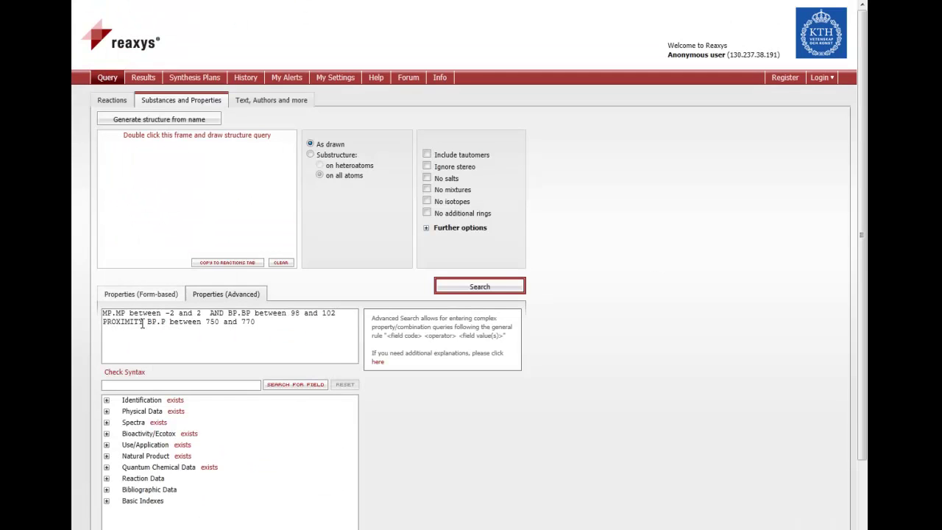
double_click(101, 321)
key("BackSpace")
type("AND")
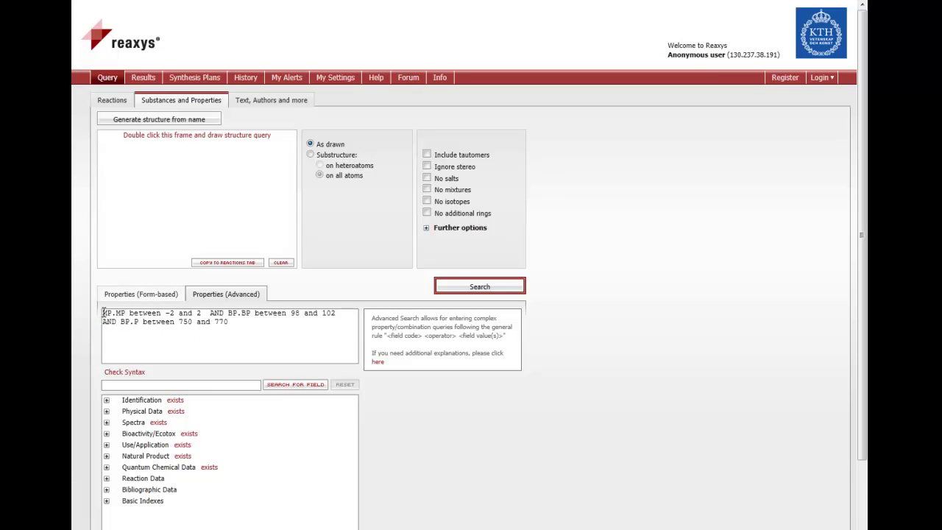
left_click(477, 288)
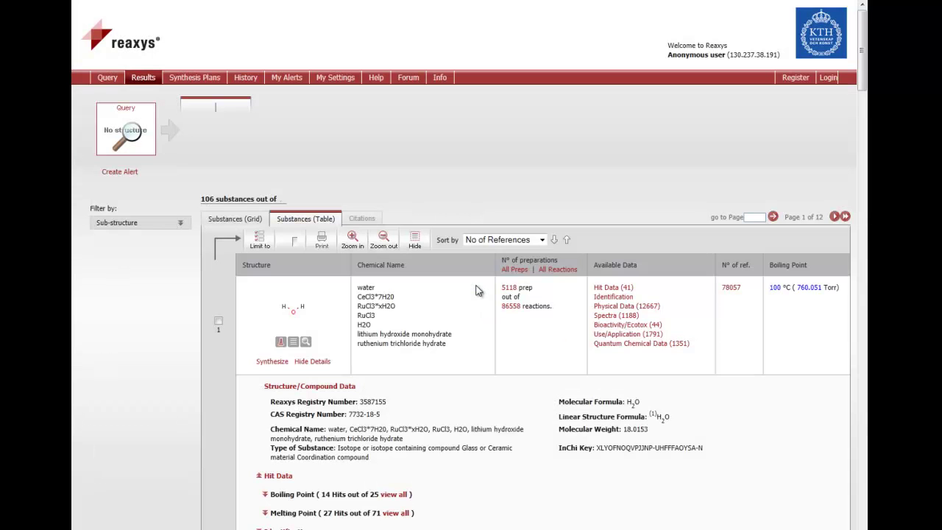
- Expand aniline's Boiling Point hit data in the 106 results and scroll through its values
scroll(371, 346, "down", 6)
scroll(351, 397, "down", 5)
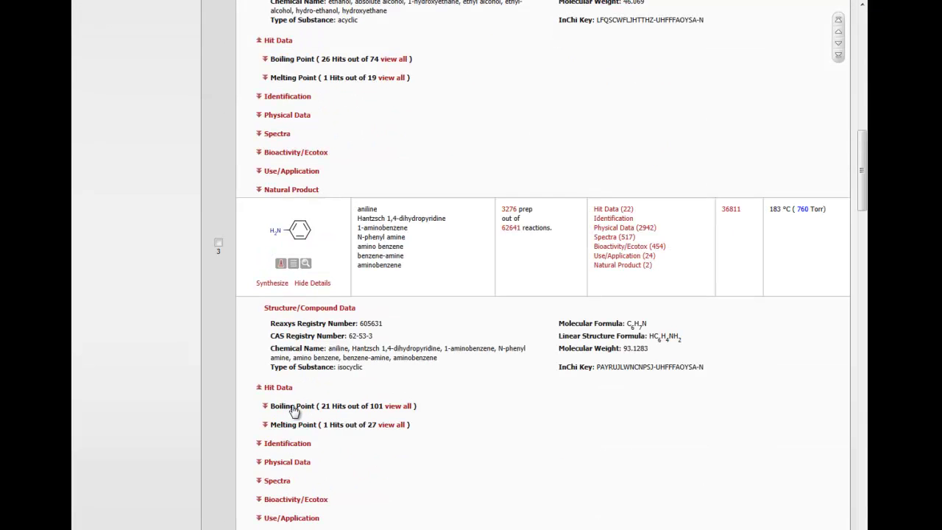
left_click(293, 407)
scroll(310, 406, "down", 6)
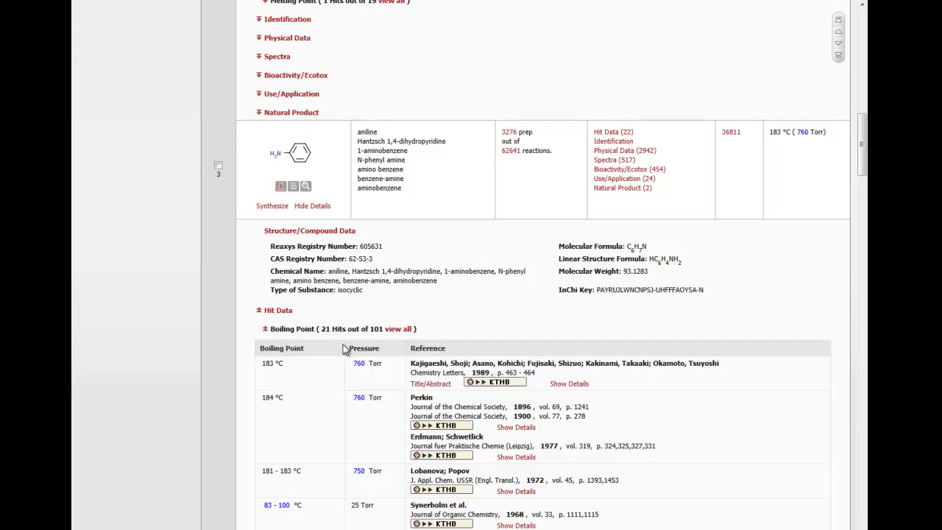
scroll(343, 344, "down", 1)
scroll(289, 250, "down", 2)
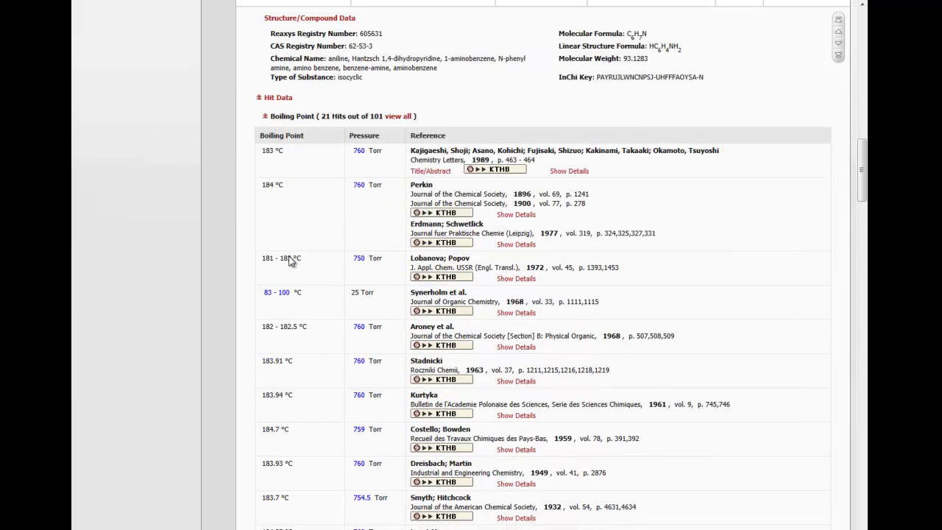
scroll(315, 260, "down", 7)
scroll(326, 300, "down", 2)
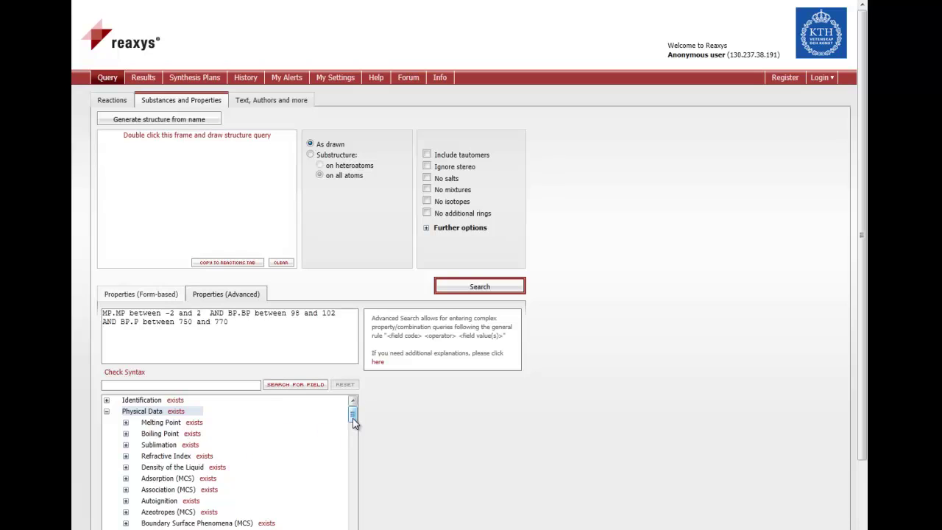
left_click_drag(353, 423, 352, 430)
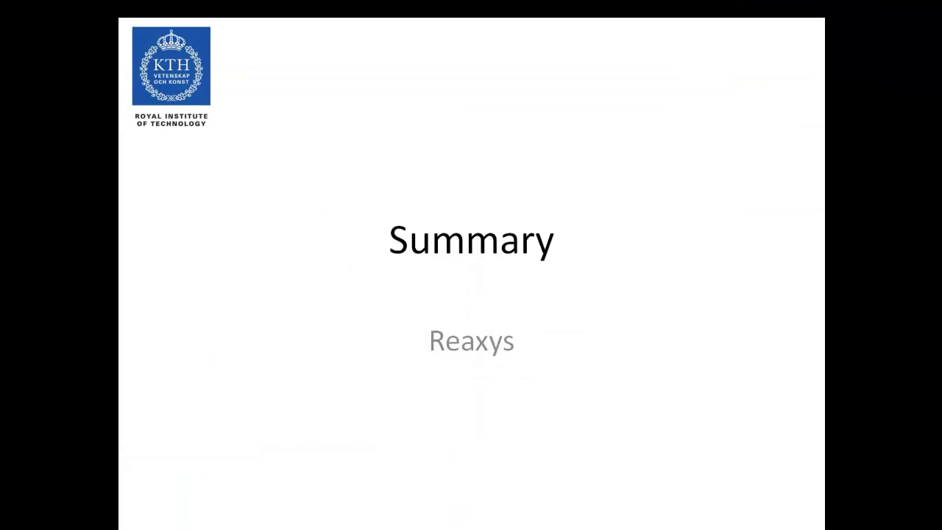
- Advance the slideshow past the three-point Reaxys summary to the 'Having problems?' slide
key("Right")
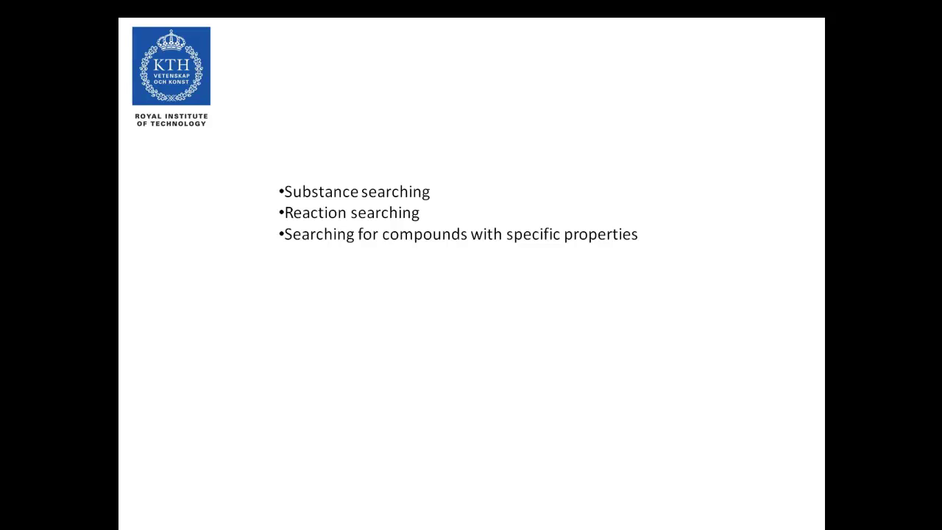
key("Right")
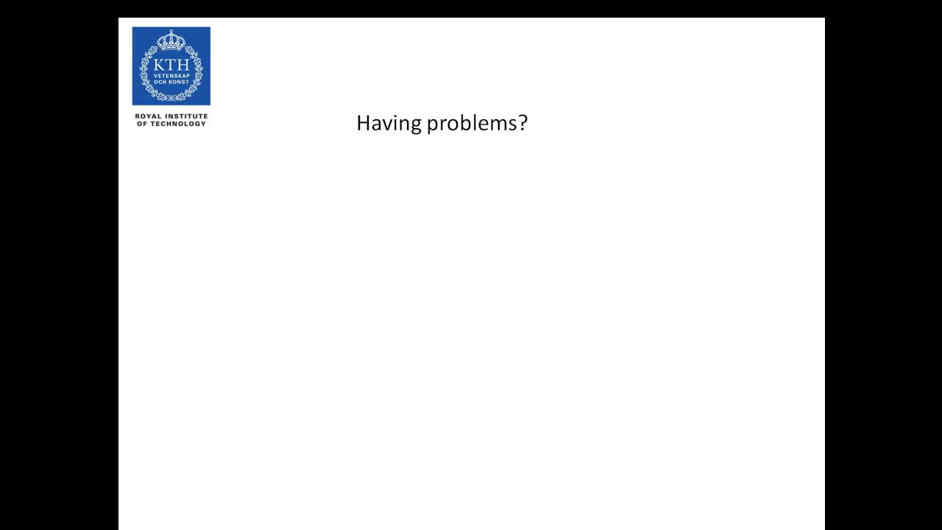